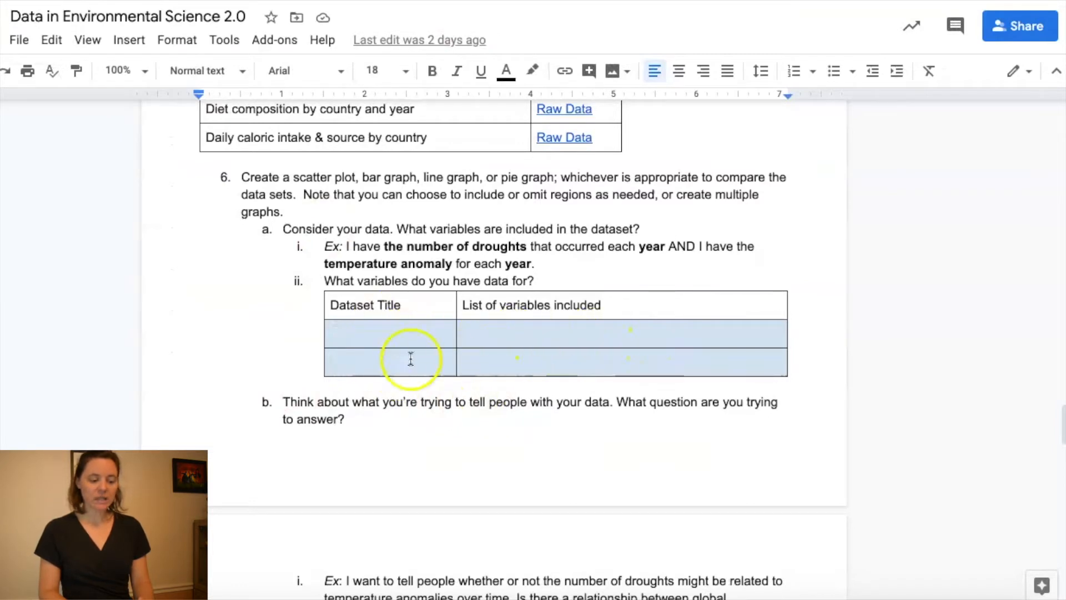
Examine the variables and years in the Natural Disaster Data spreadsheet, and open the chart decision tree linked in the worksheet document.
key(ctrl+Tab)
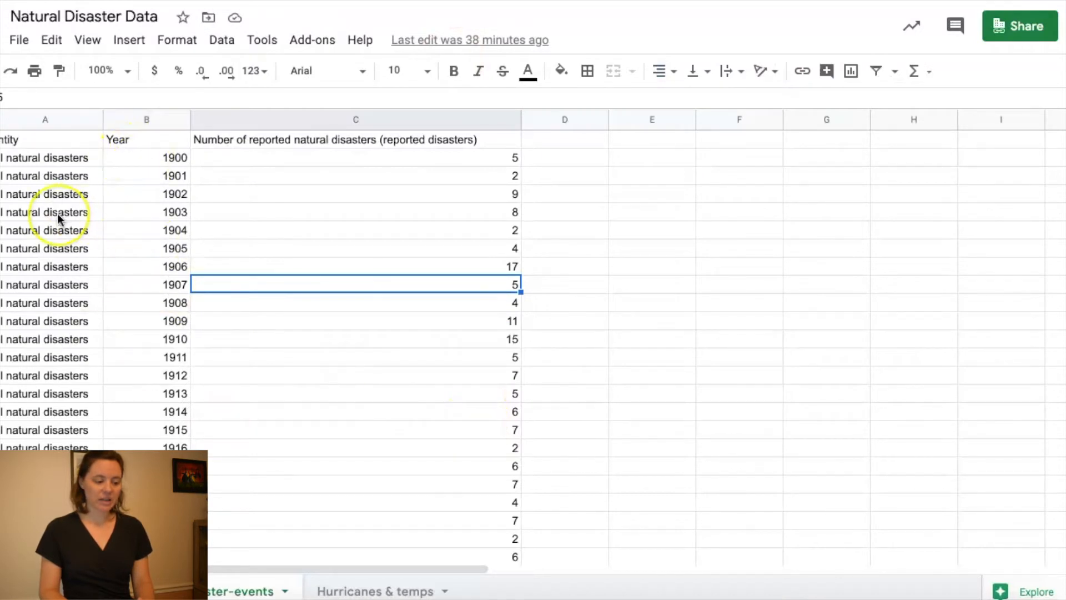
scroll(58, 213, down, 20)
scroll(58, 213, down, 10)
scroll(60, 219, up, 10)
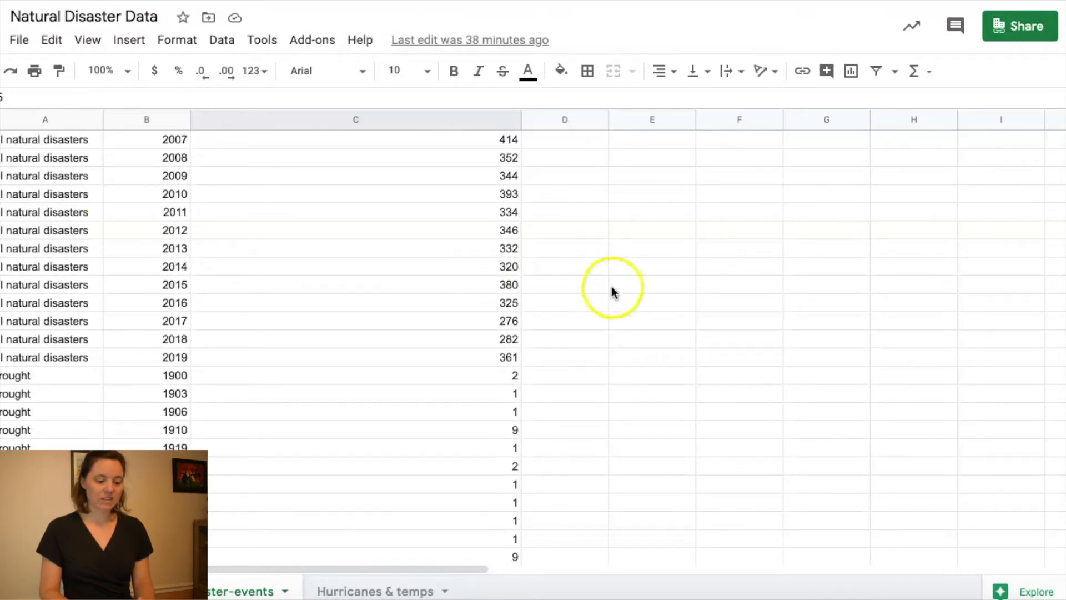
scroll(431, 452, up, 15)
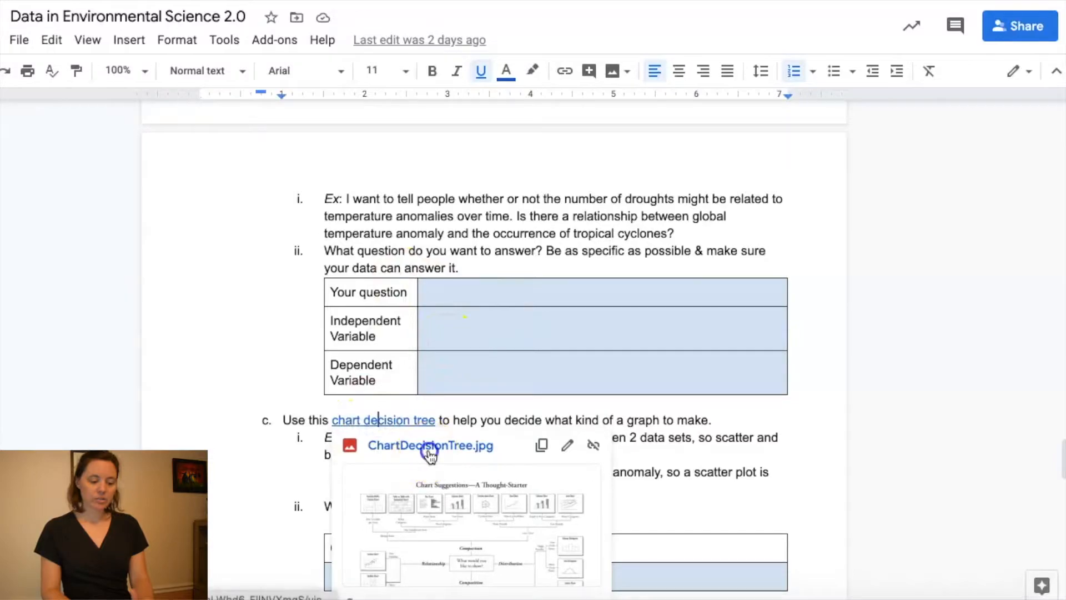
click(425, 447)
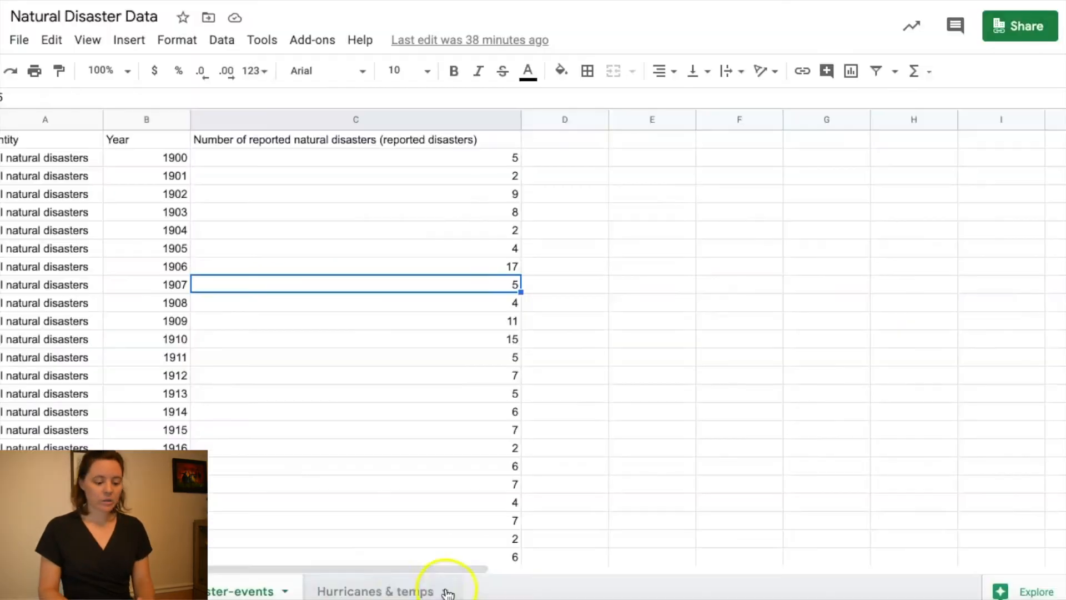
Rename the Hurricanes & temps sheet of the Natural Disaster Data spreadsheet as "Drought & temps".
click(433, 589)
click(445, 591)
click(242, 273)
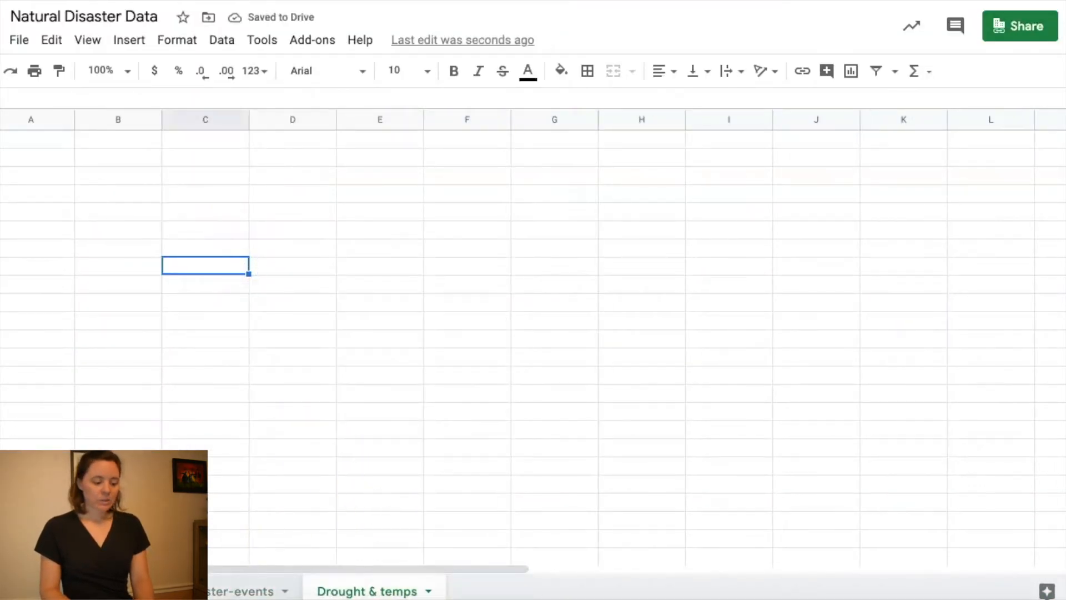
Add a filter to the header row of the number-of-natural-disaster-events sheet.
click(180, 591)
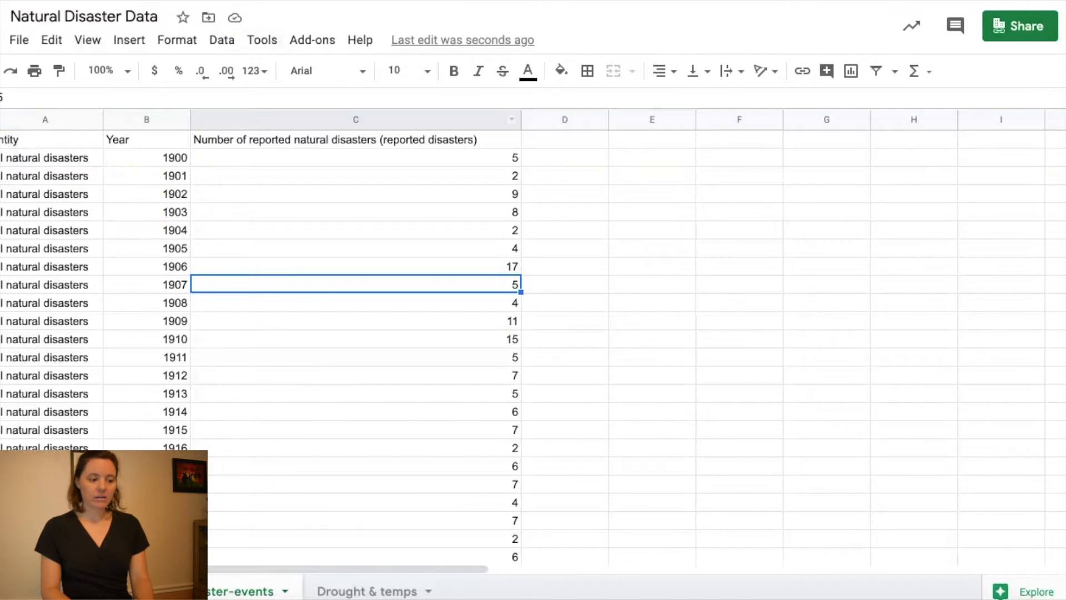
click(0, 139)
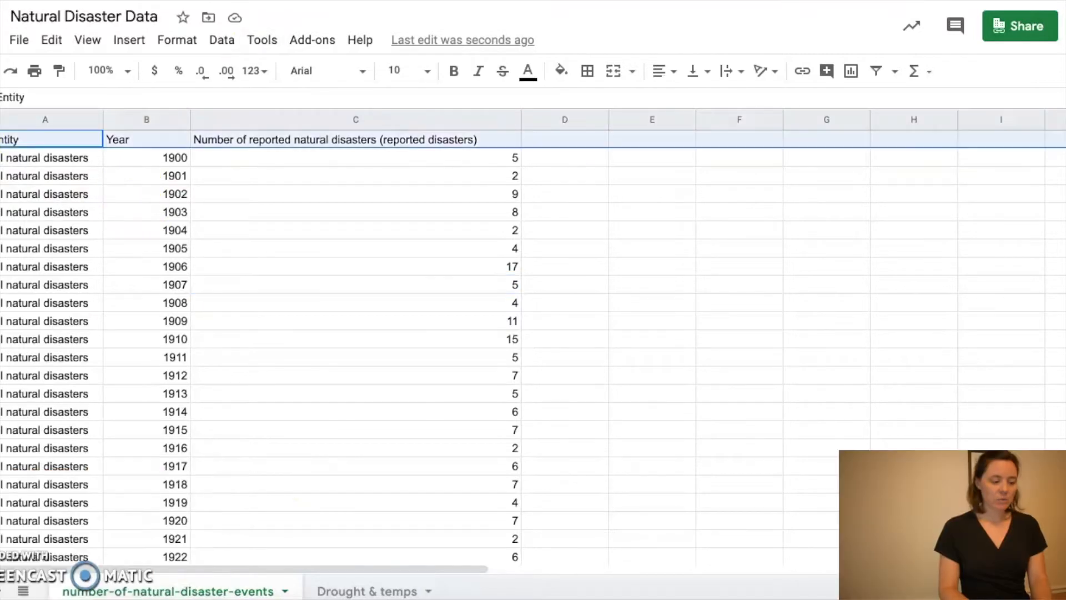
click(880, 72)
click(259, 217)
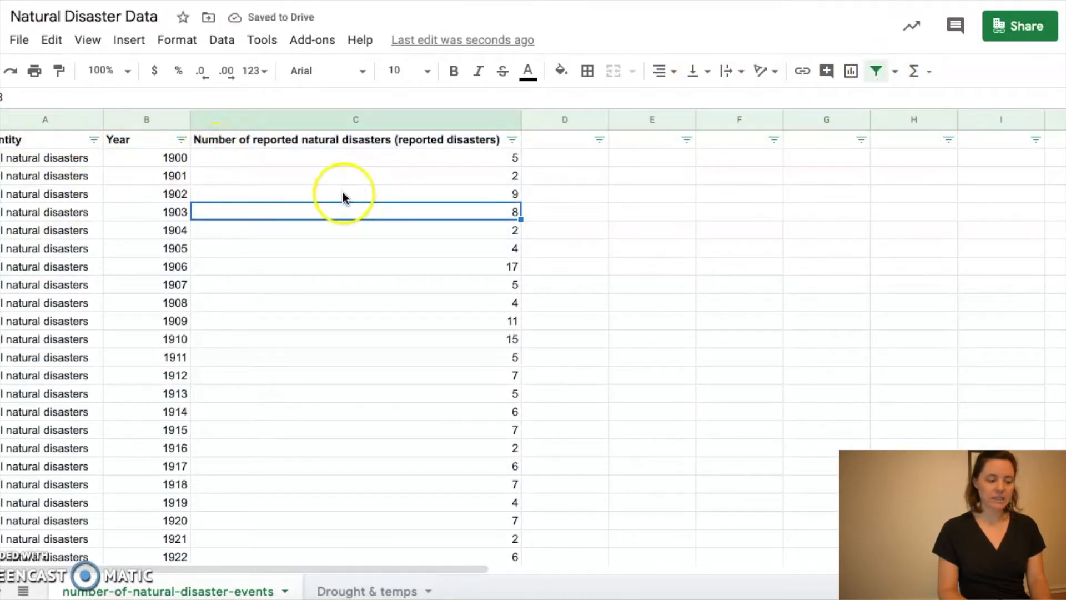
Filter the Entity column by values so that only Drought rows are shown.
click(94, 139)
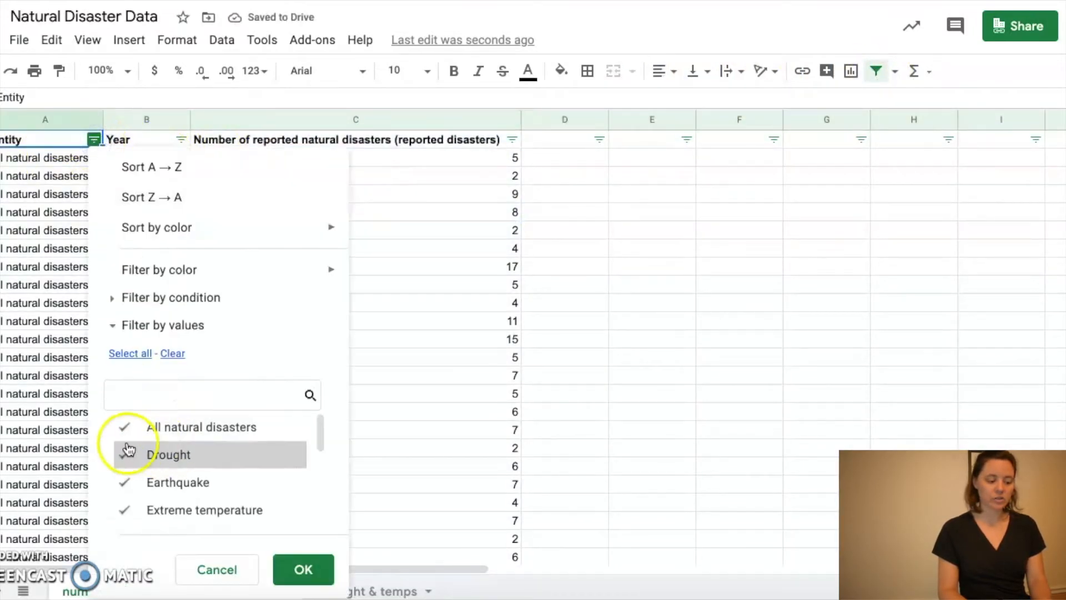
click(172, 353)
click(140, 453)
click(300, 571)
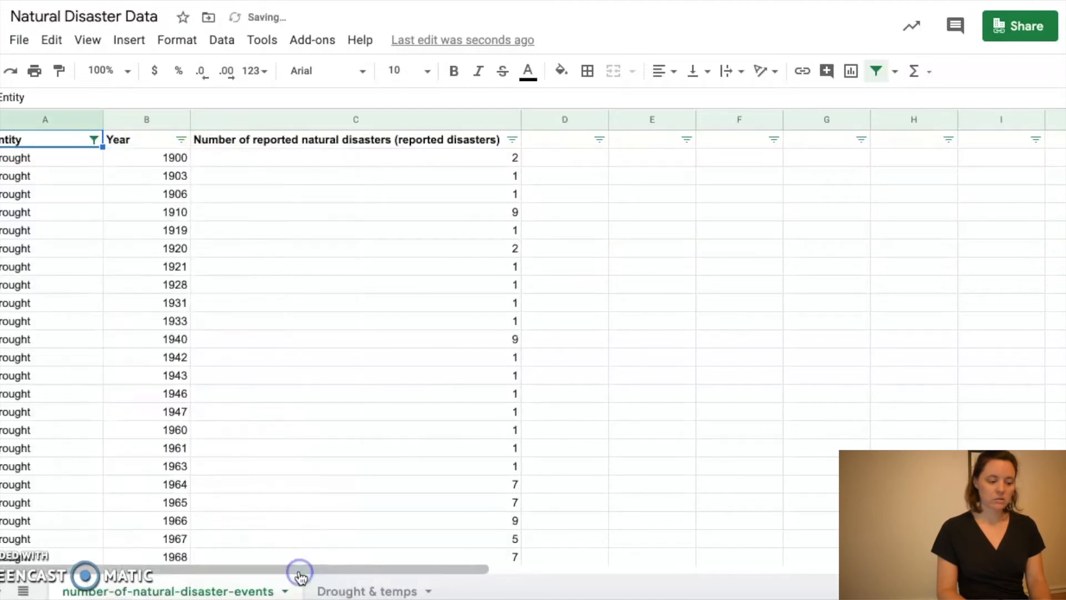
click(17, 159)
drag(17, 159, 404, 525)
scroll(402, 529, up, 10)
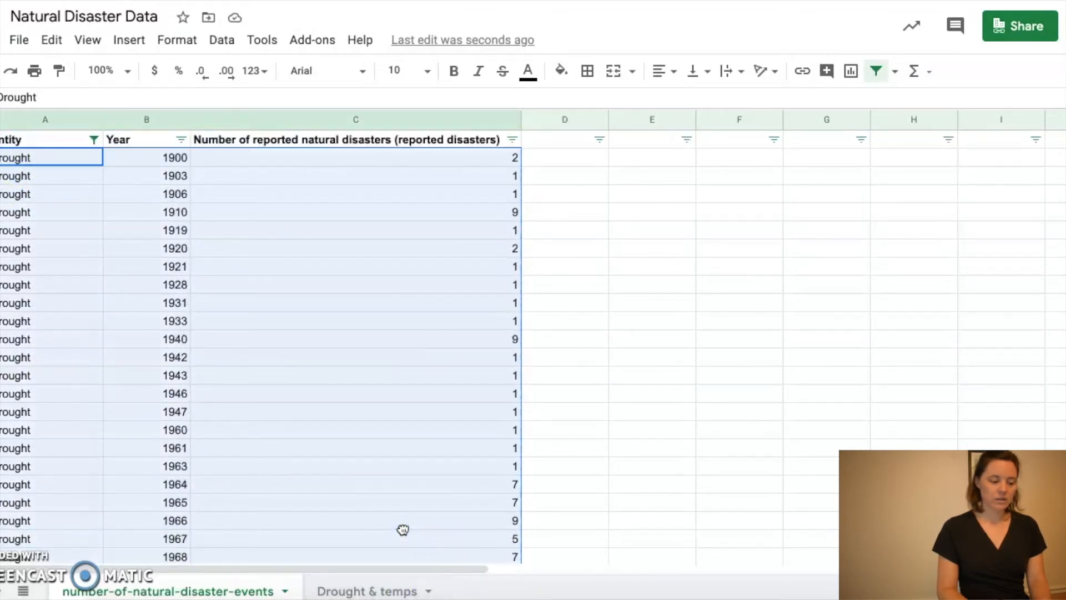
Copy all filtered Drought rows across the Entity, Year and number of disasters columns, and go to the Drought & temps sheet.
click(36, 161)
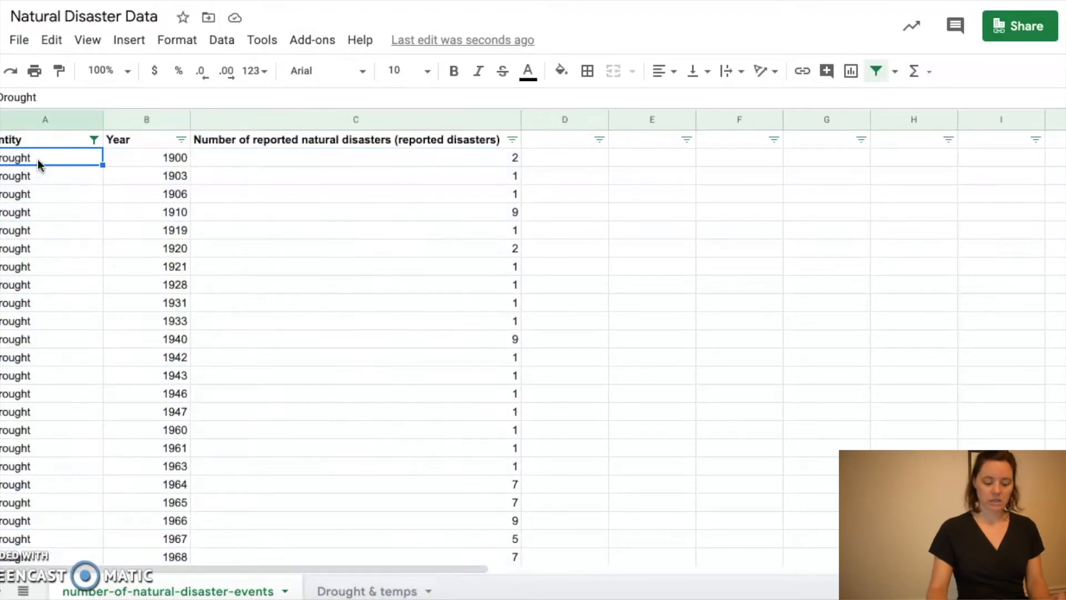
key(shift+super+Right)
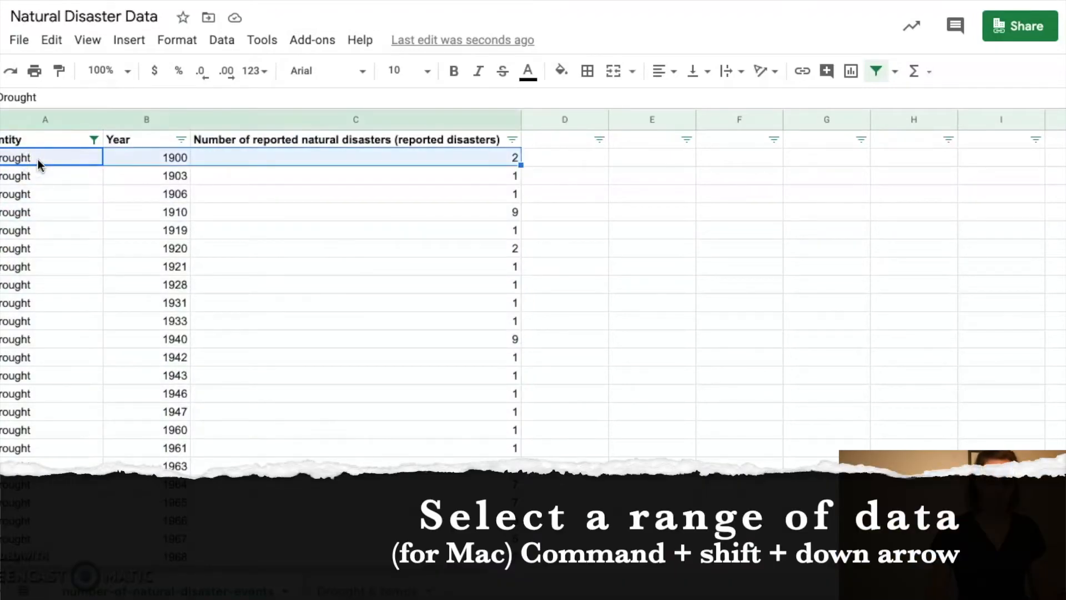
key(shift+super+Down)
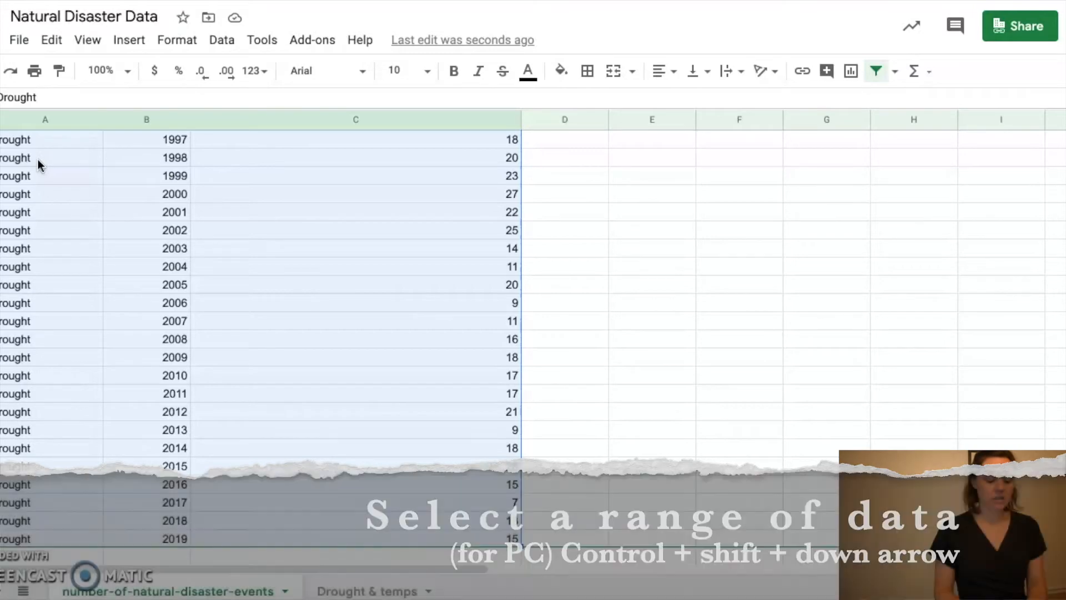
key(ctrl+c)
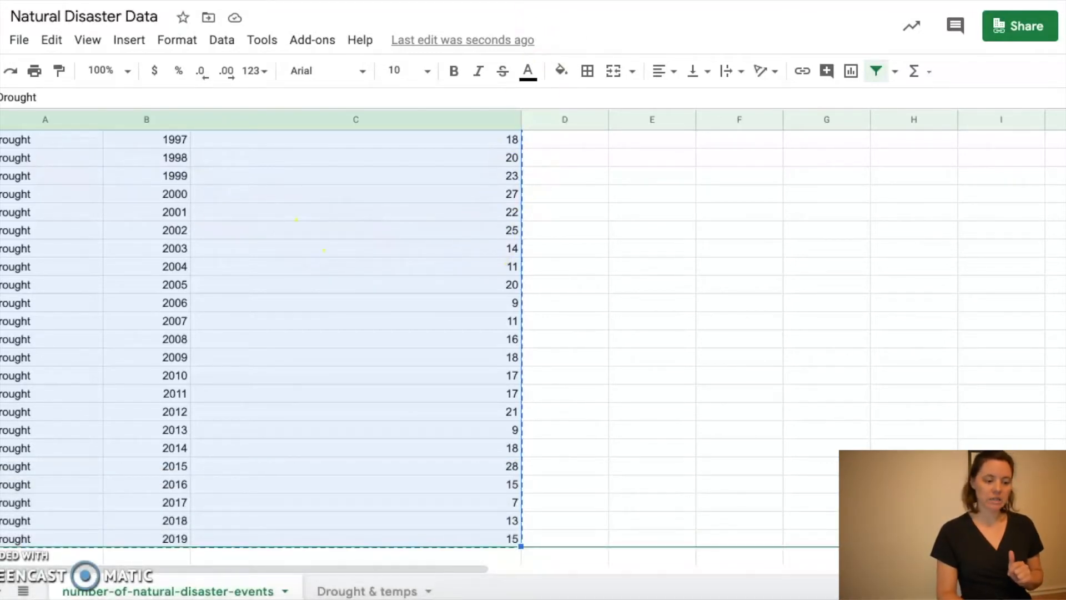
click(389, 592)
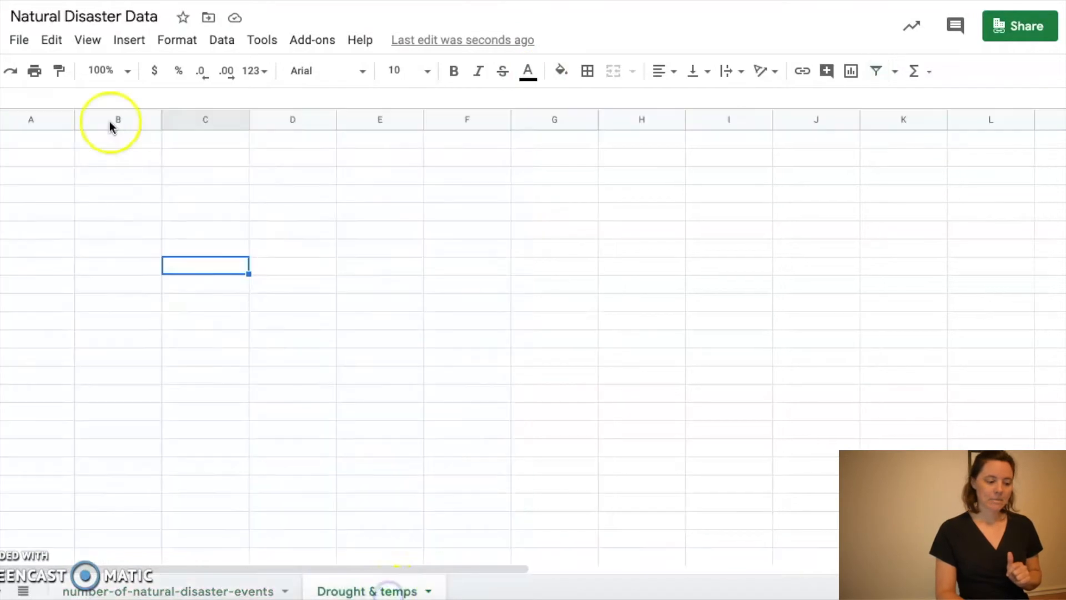
Try pasting the copied drought rows starting at cell A1, and undo the paste.
click(44, 145)
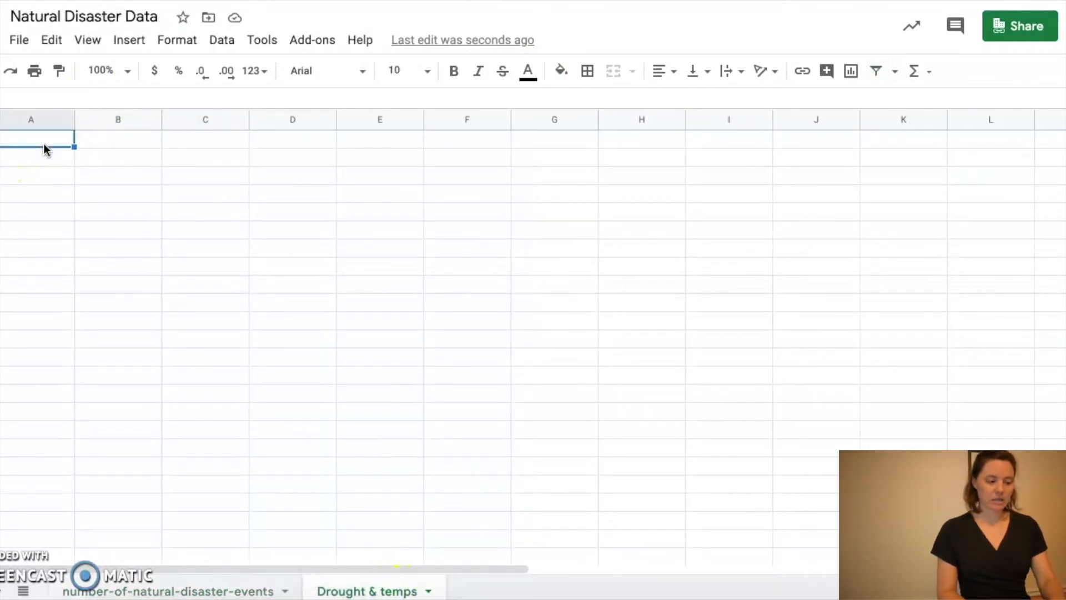
key(ctrl+v)
click(143, 176)
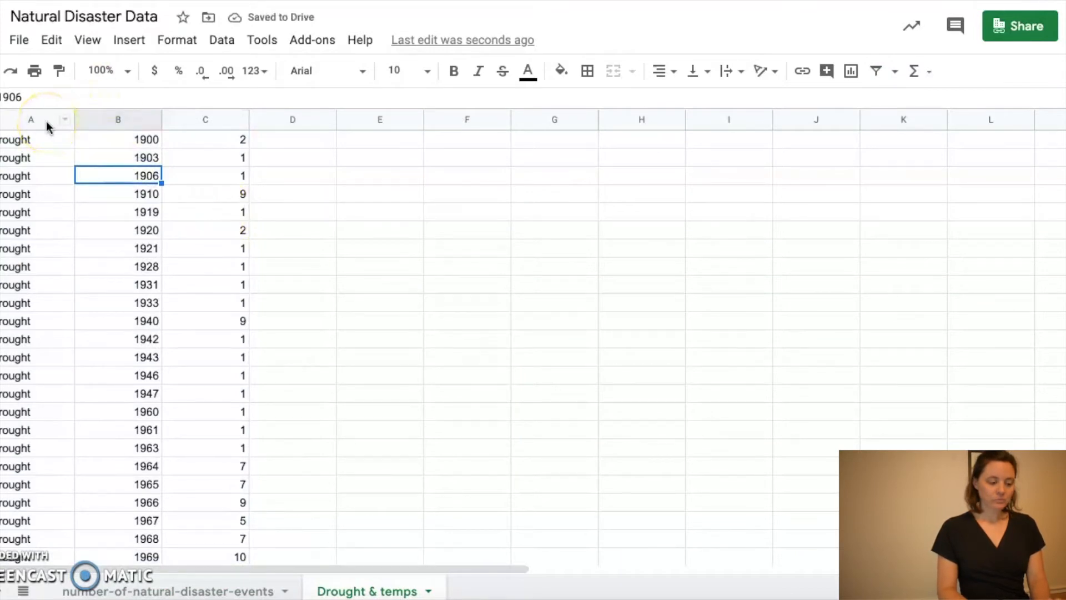
key(ctrl+z)
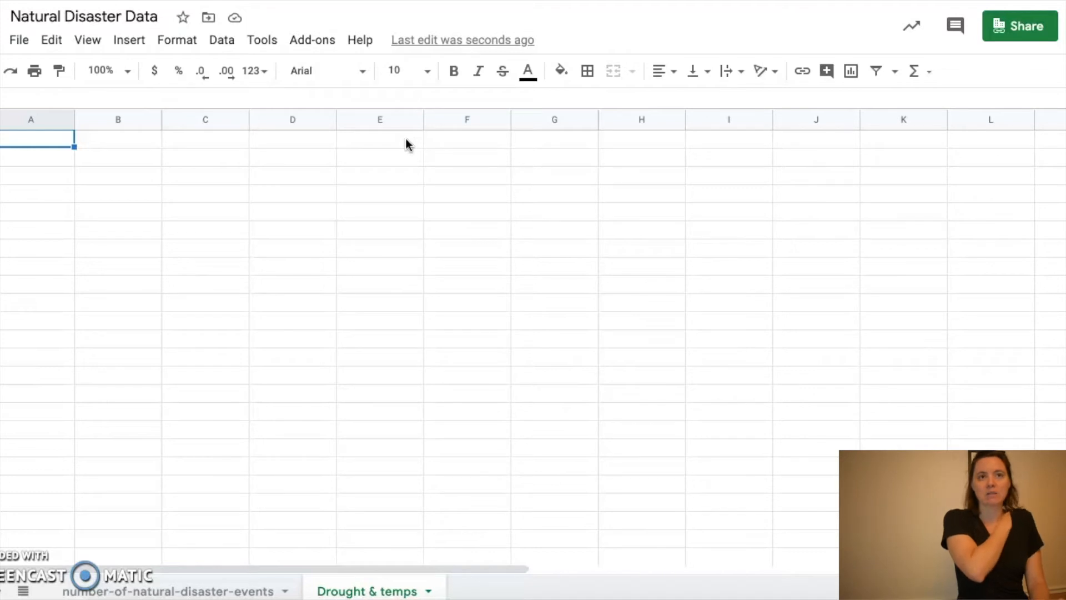
Try pasting the copied drought rows starting at cell D1, and undo the paste.
click(264, 199)
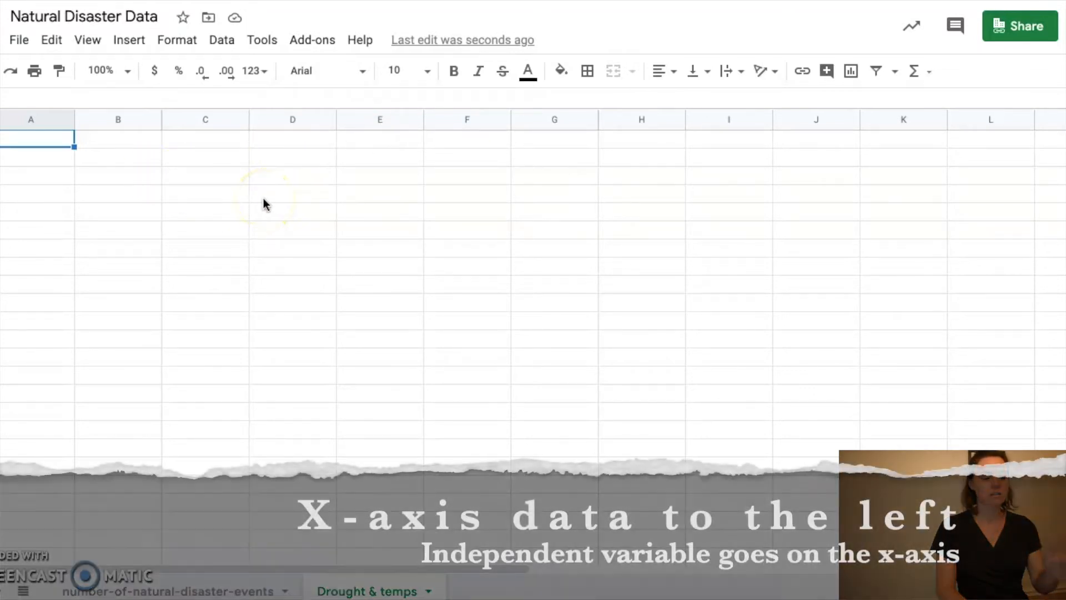
click(270, 167)
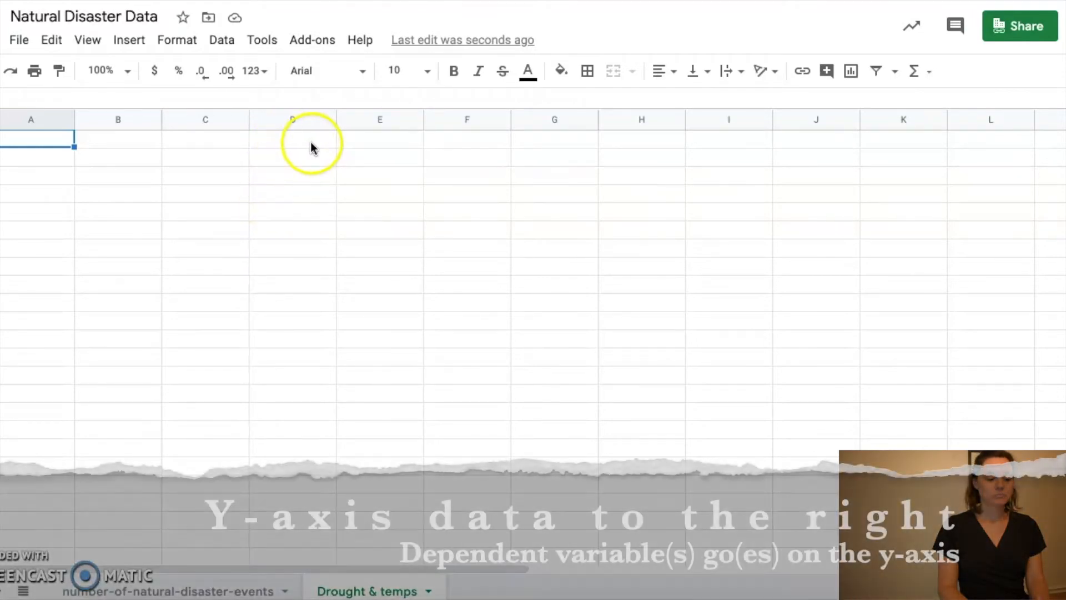
click(311, 143)
key(ctrl+v)
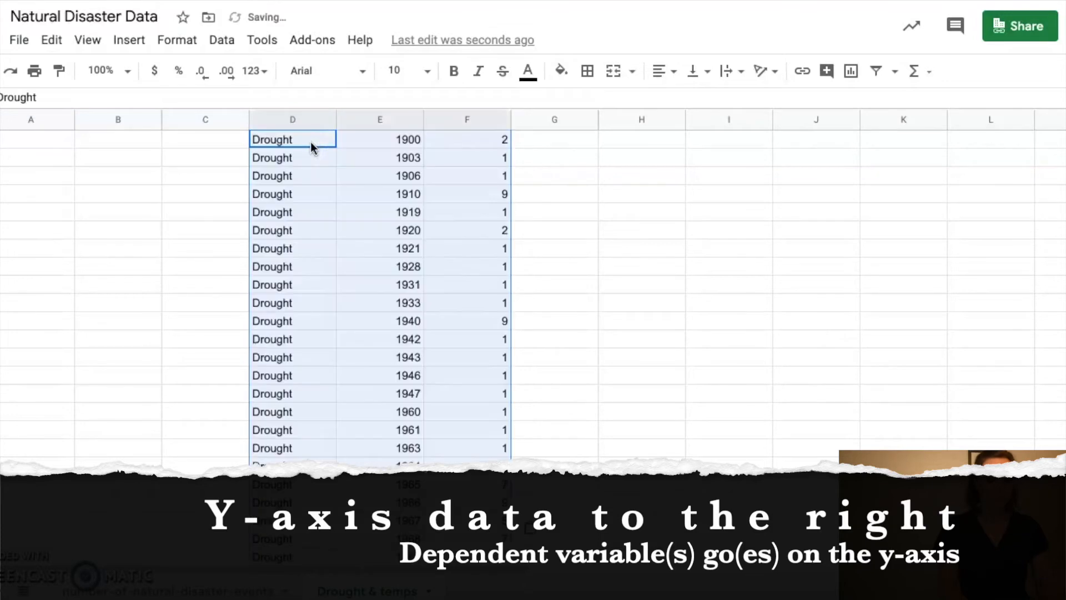
click(367, 254)
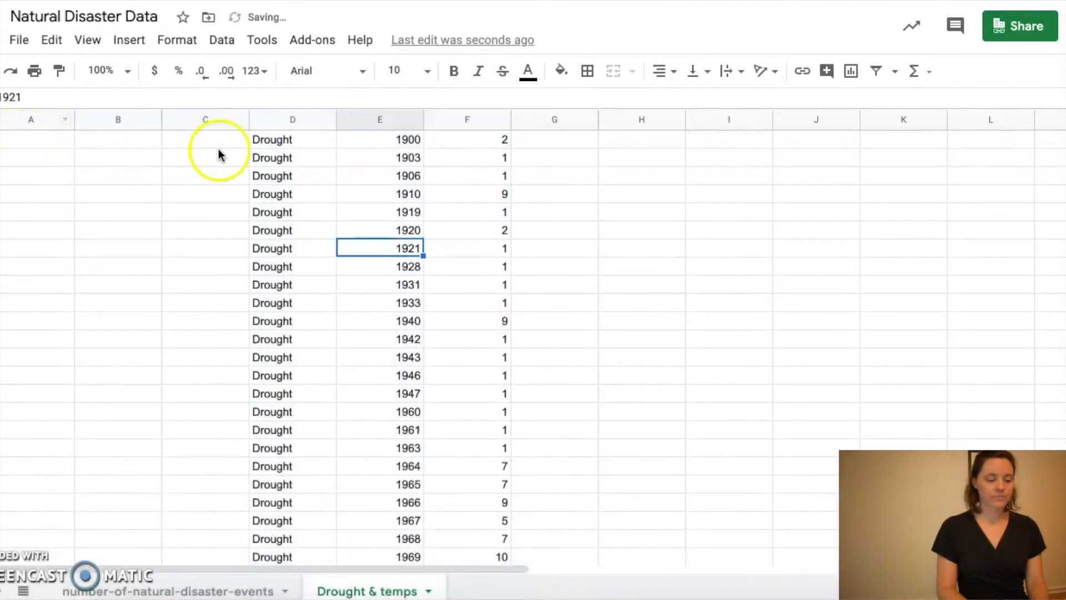
key(ctrl+z)
Paste the copied drought rows starting at cell D2, keeping the first row free for headers.
click(276, 157)
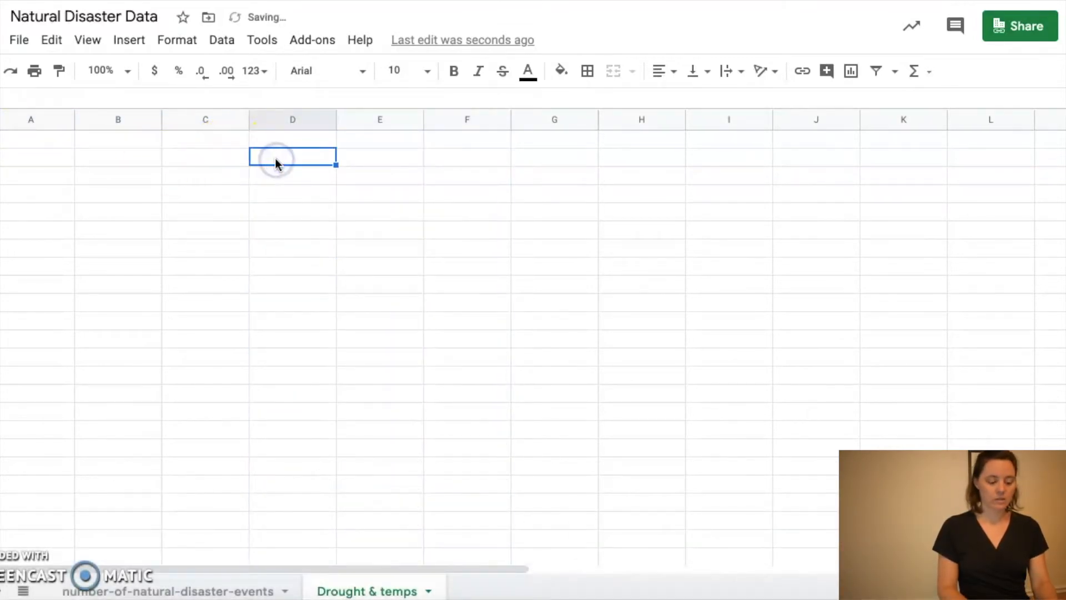
key(ctrl+v)
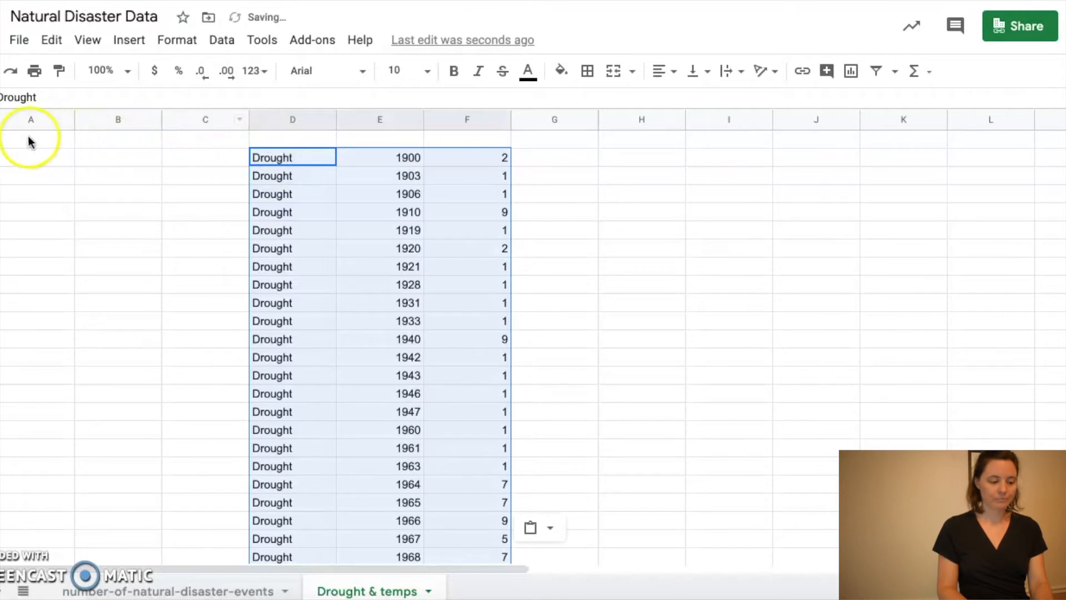
click(287, 138)
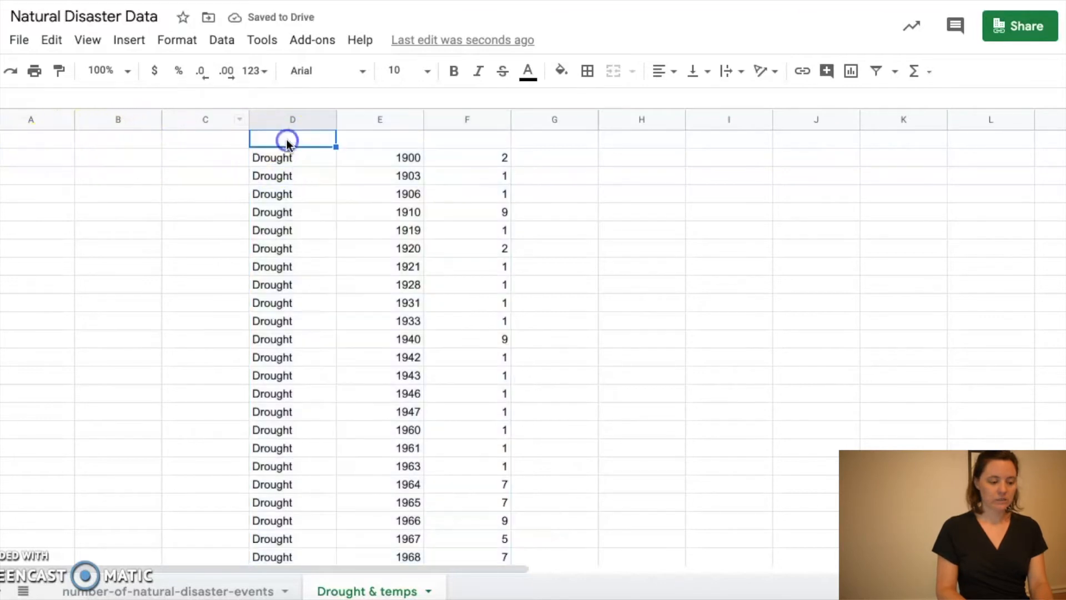
Enter the header "Drought year" in cell E1 and "No.Droughts" in cell F1.
click(392, 139)
text(Drought year)
key(Tab)
text(No.Droughts)
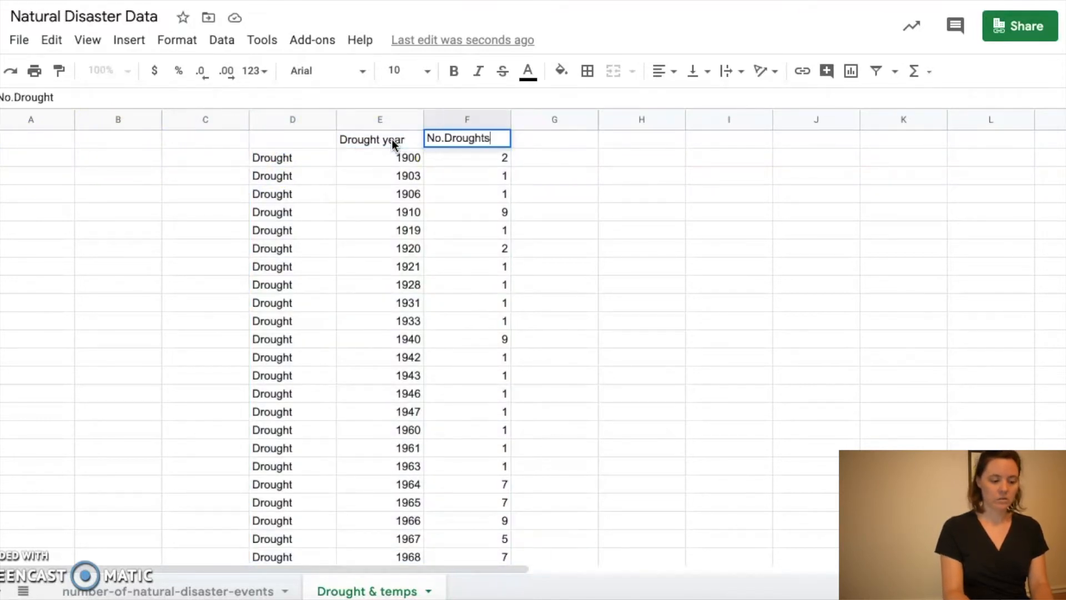
right_click(293, 119)
click(369, 245)
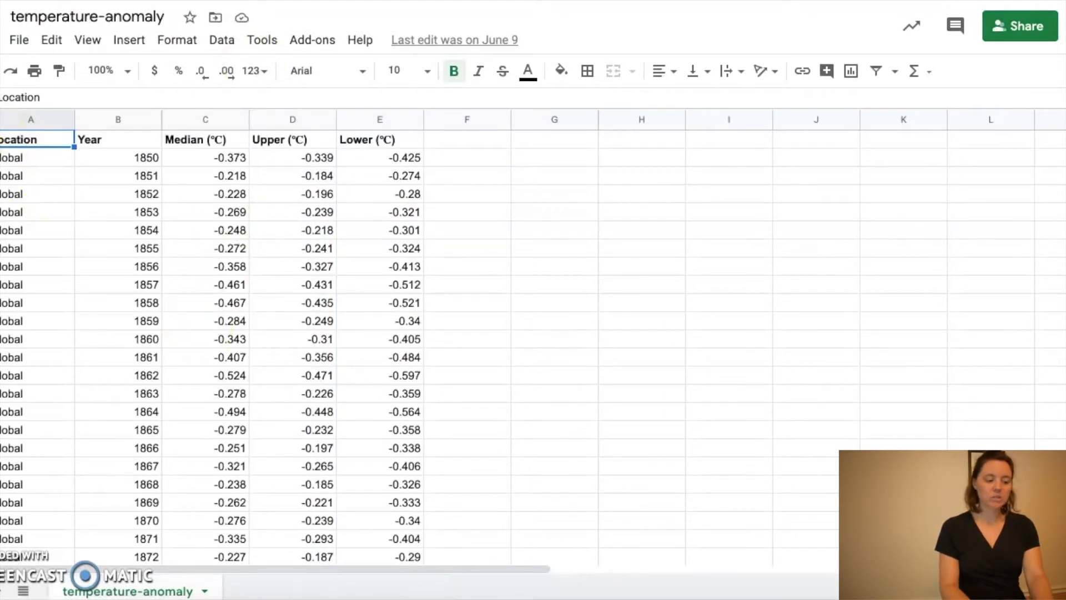
Switch to the temperature-anomaly spreadsheet and add a filter to its header row.
click(1, 139)
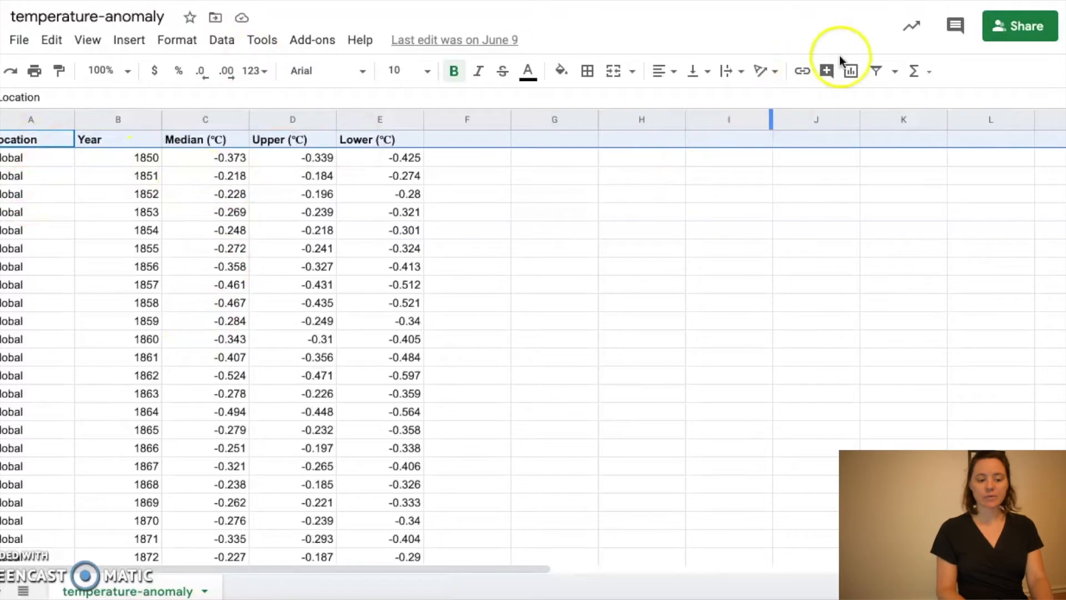
click(876, 71)
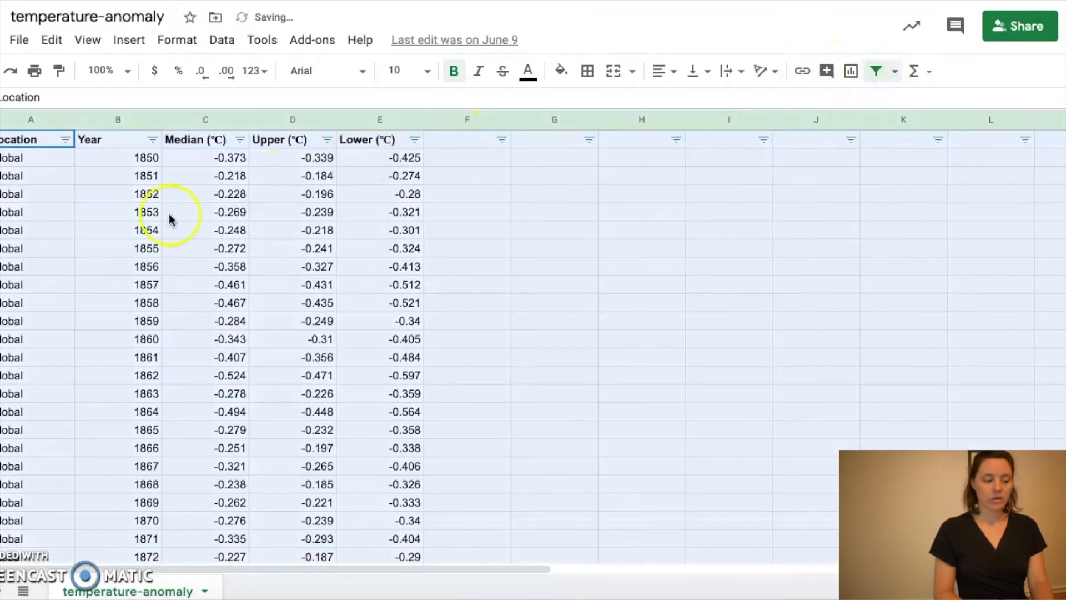
click(148, 232)
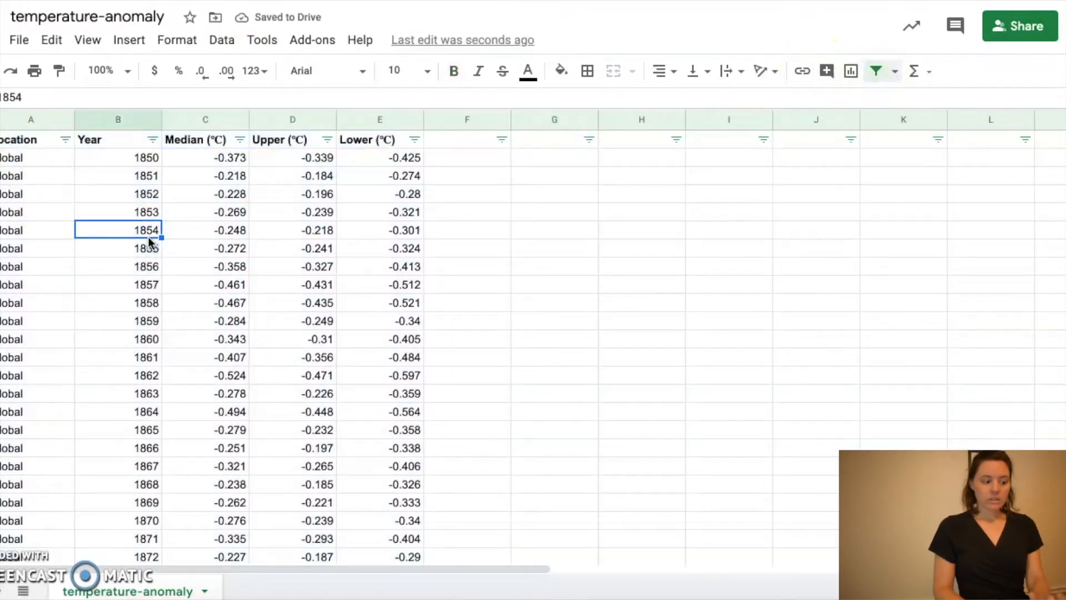
Filter the Location column to show only Global, excluding Northern Hemisphere, Southern Hemisphere and Tropics, and look through the yearly rows.
click(61, 140)
click(64, 140)
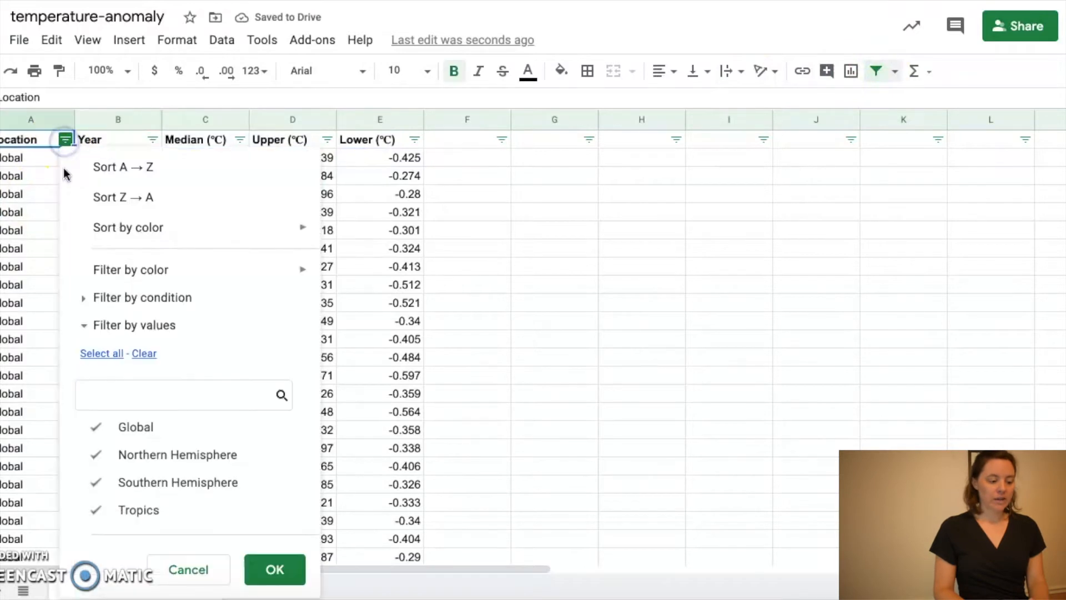
click(107, 465)
click(138, 488)
click(139, 511)
click(283, 575)
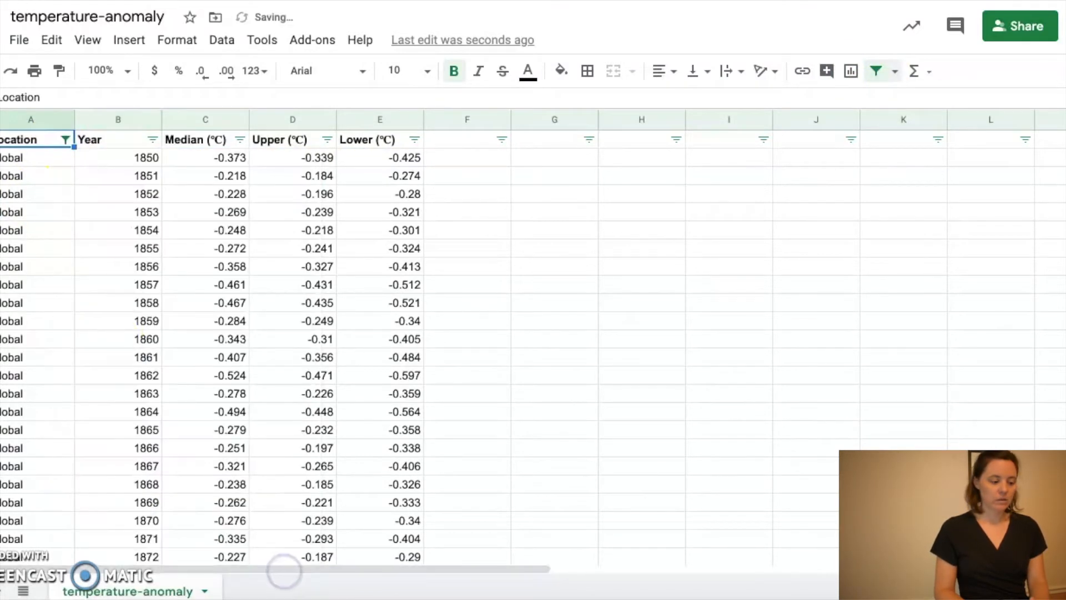
scroll(122, 282, down, 20)
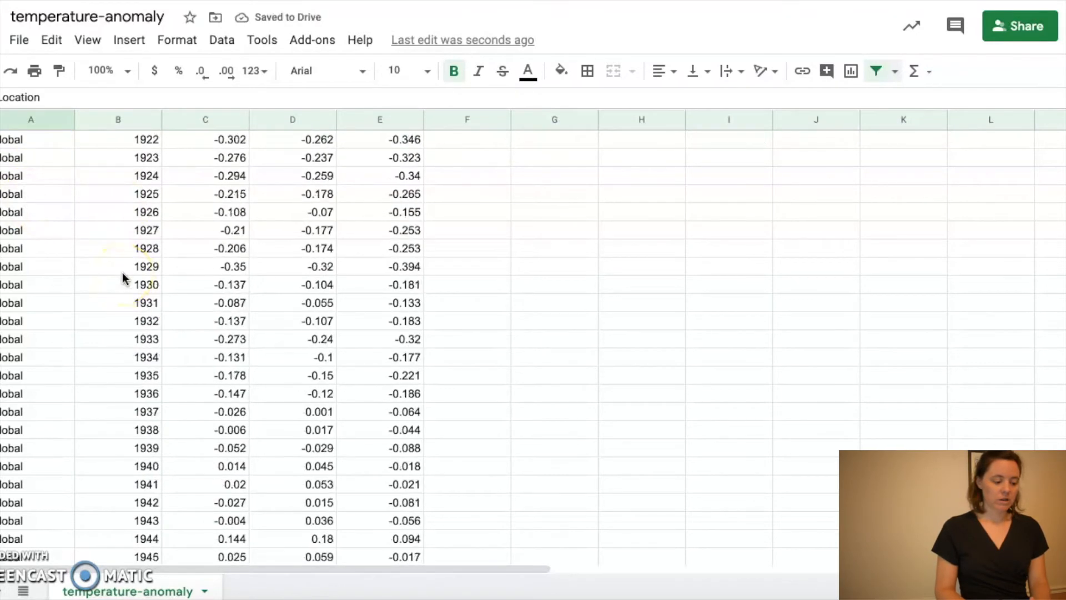
scroll(124, 278, down, 4)
scroll(167, 222, up, 20)
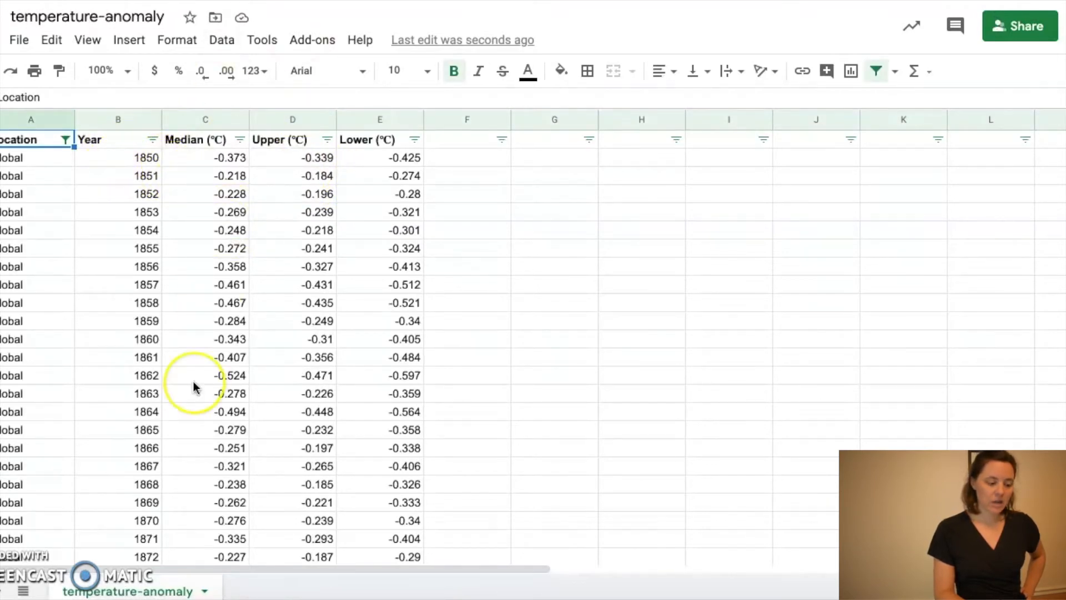
Select and copy the Global Year and Median (℃) values from 1900 through 2019, leaving out the earlier years.
scroll(194, 387, down, 2)
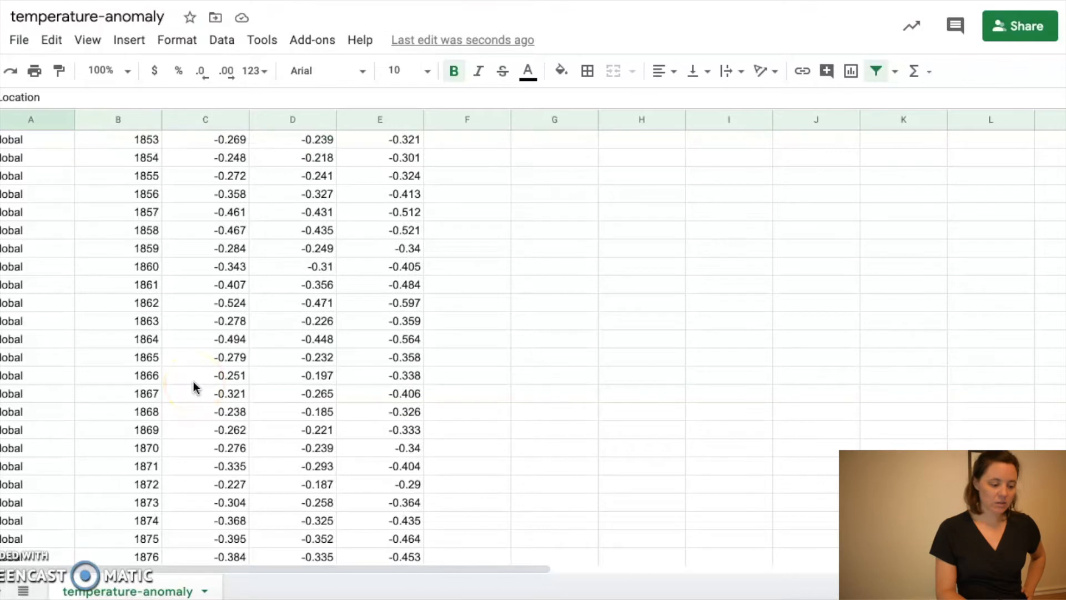
scroll(194, 387, down, 1)
scroll(132, 445, down, 6)
scroll(132, 447, down, 10)
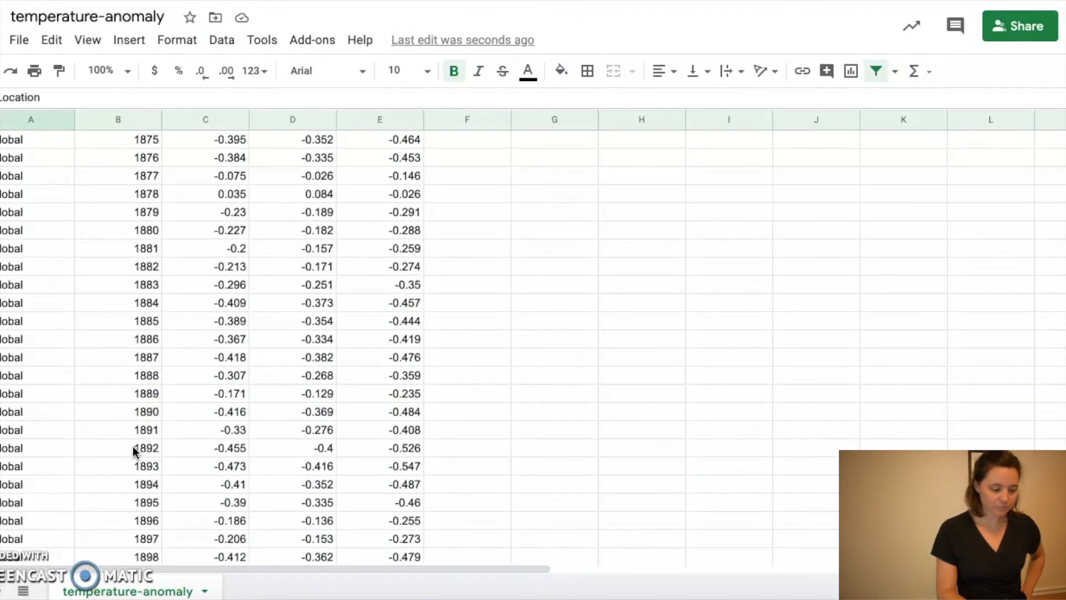
scroll(132, 445, down, 1)
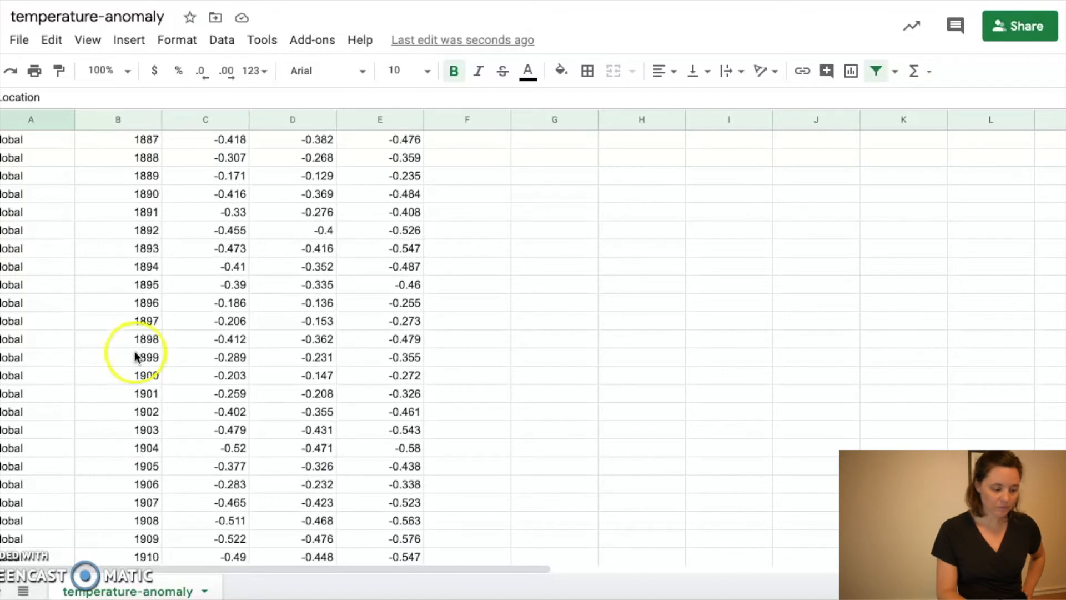
click(137, 374)
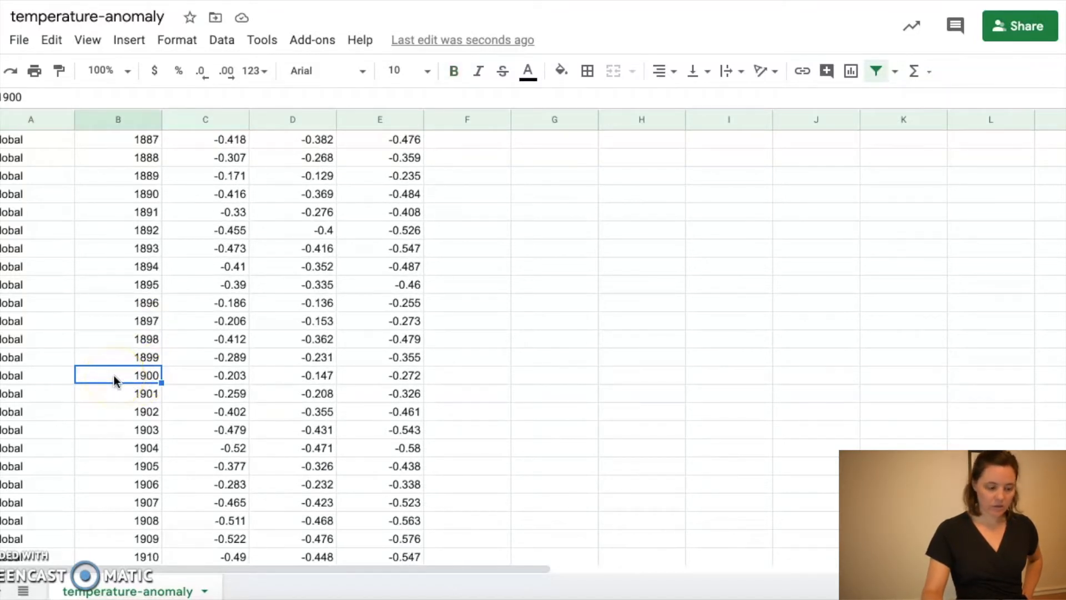
key(shift+Right)
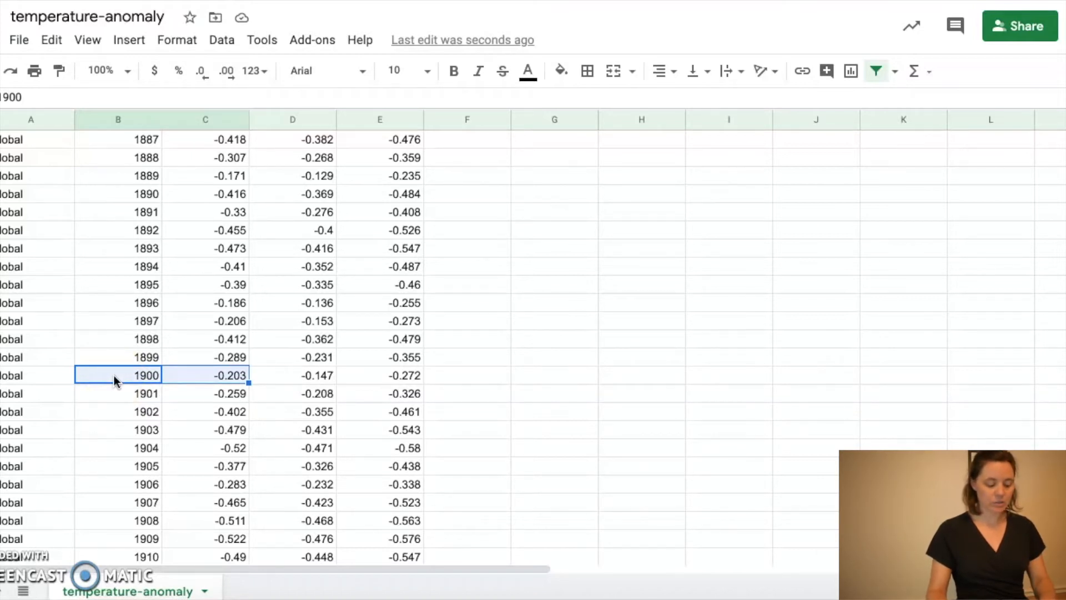
key(ctrl+shift+Down)
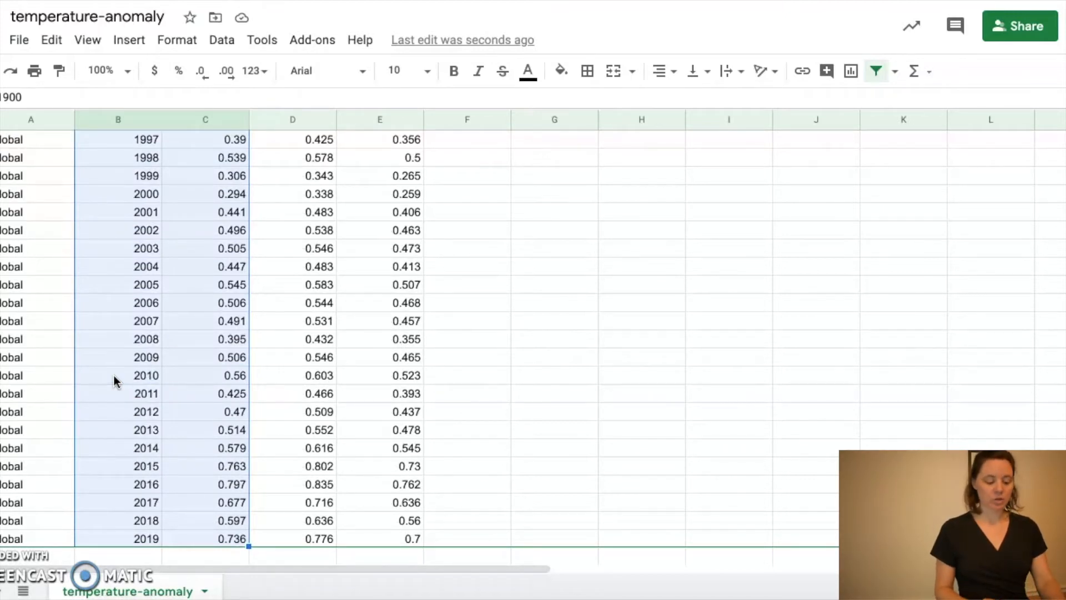
Switch to the Natural Disaster Data spreadsheet and paste the copied temperature rows starting at cell B2 of the Drought & temps sheet.
click(422, 1)
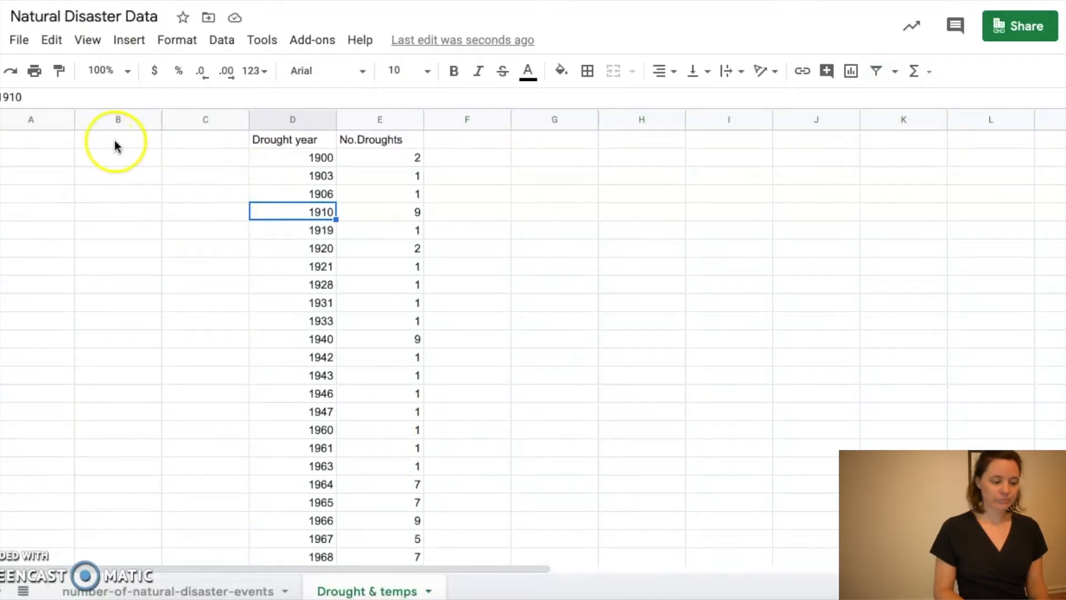
click(110, 159)
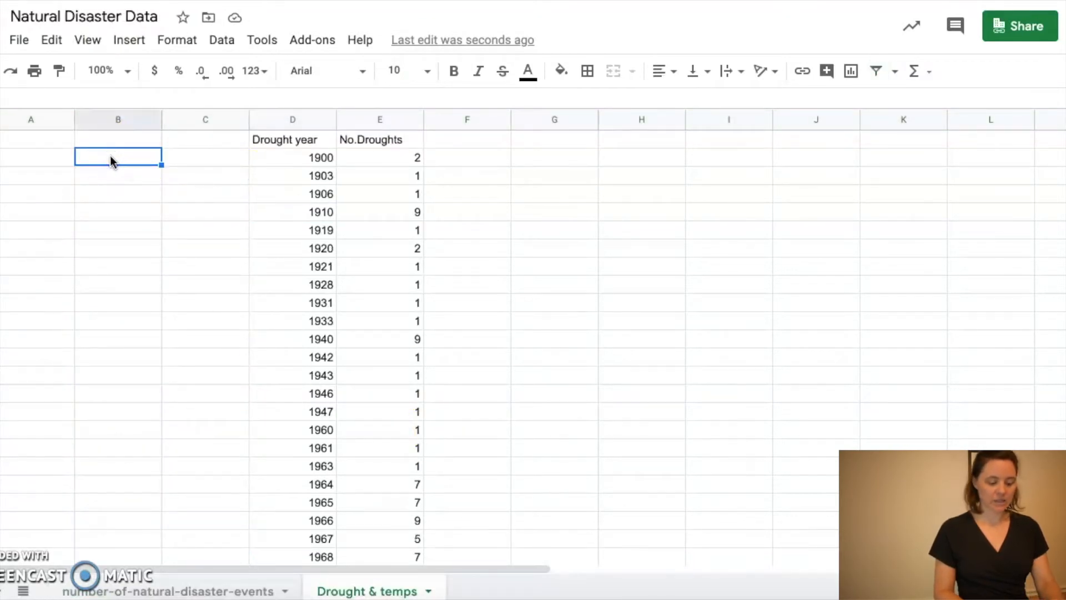
key(ctrl+v)
click(131, 157)
Enter the header "Temp year" in cell B1 and "Median Temp Anomaly (deg C)" in cell C1.
click(132, 137)
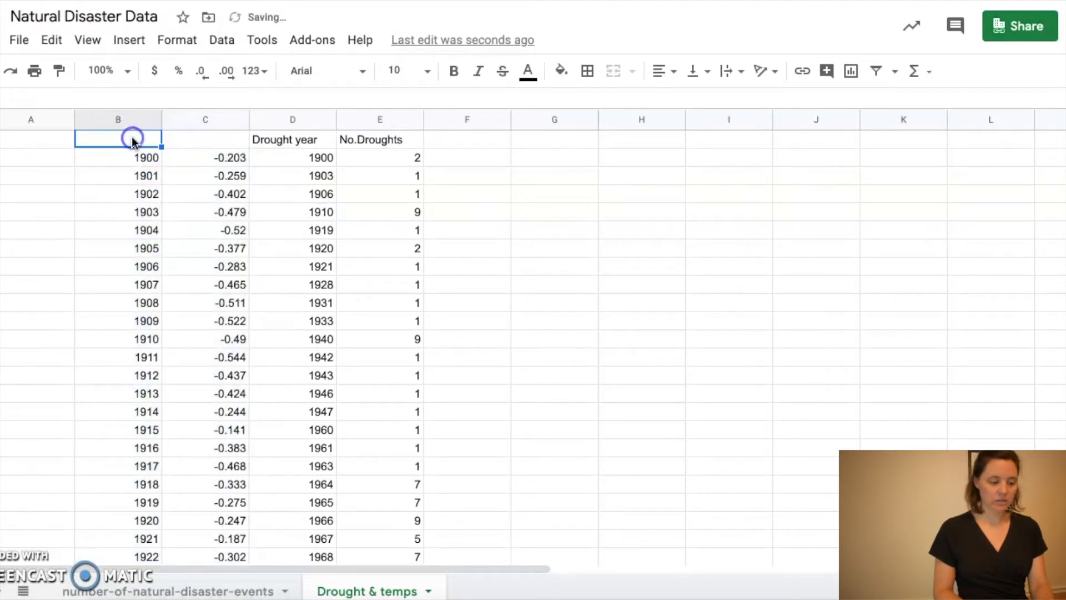
text(Temp year)
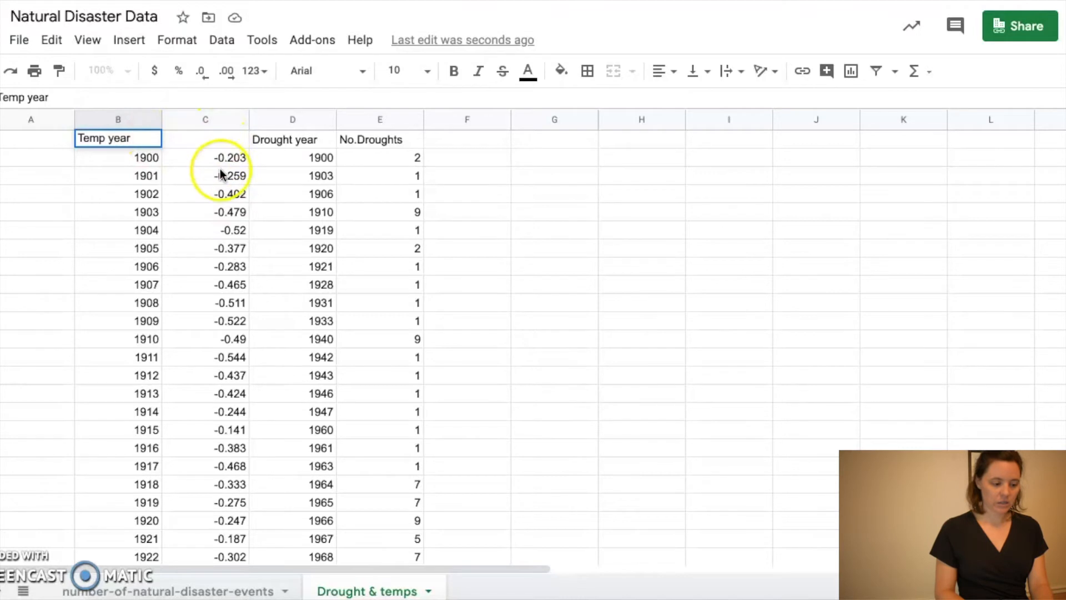
click(214, 140)
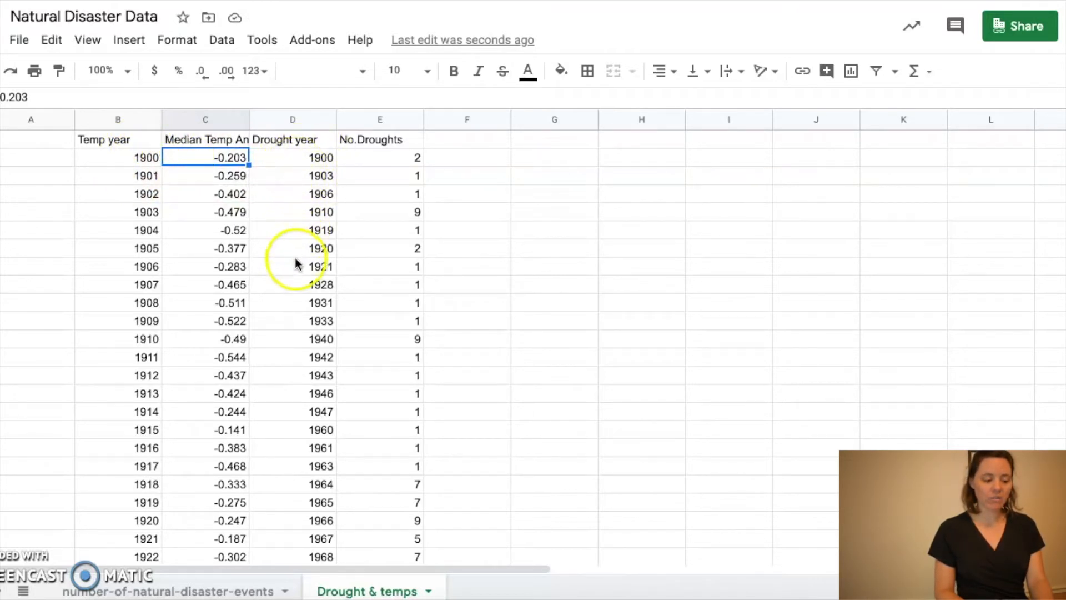
Delete the 1901 and 1902 cells from the Temp year and Median Temp Anomaly columns only, shifting the cells below up.
drag(140, 178, 245, 196)
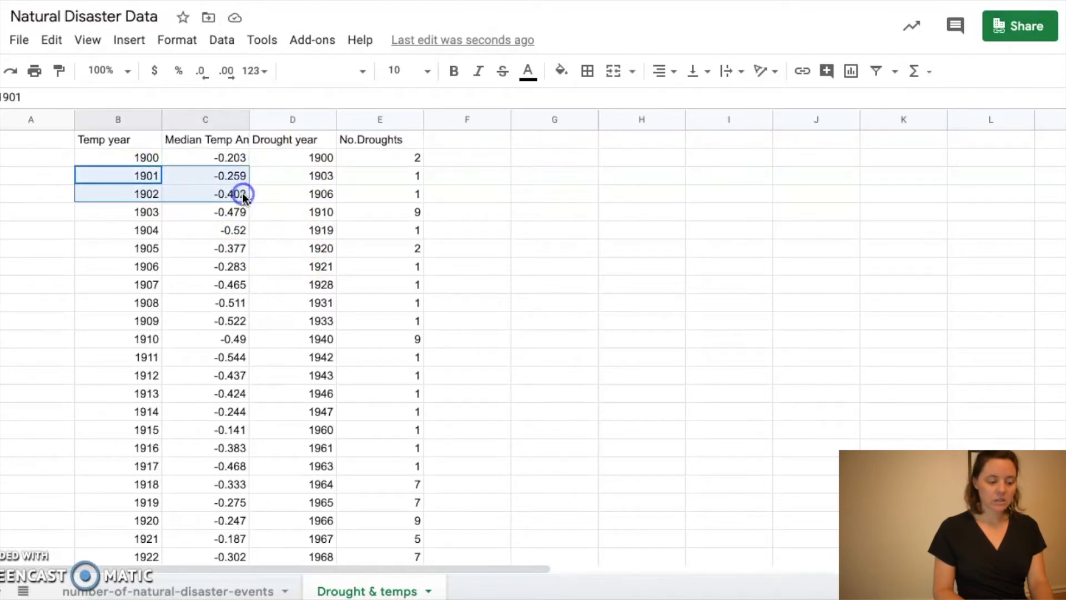
right_click(244, 198)
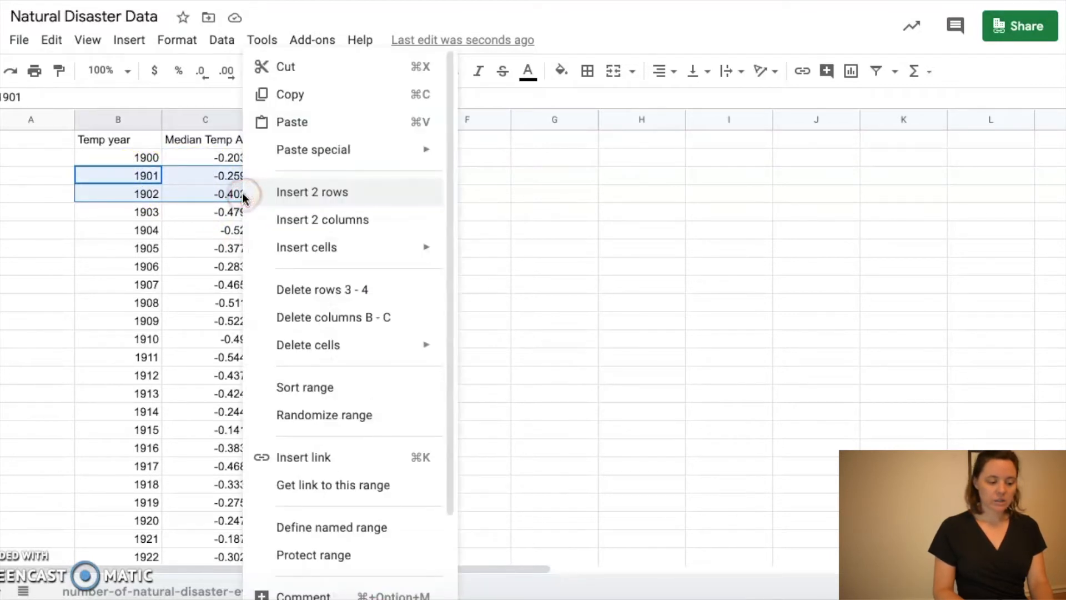
mouse_move(315, 357)
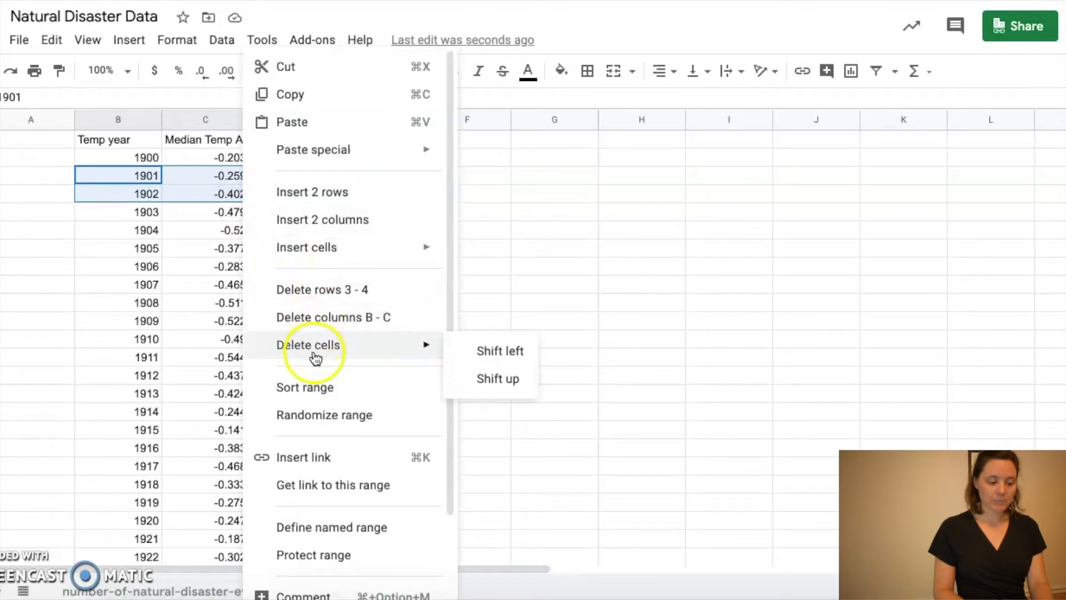
click(498, 380)
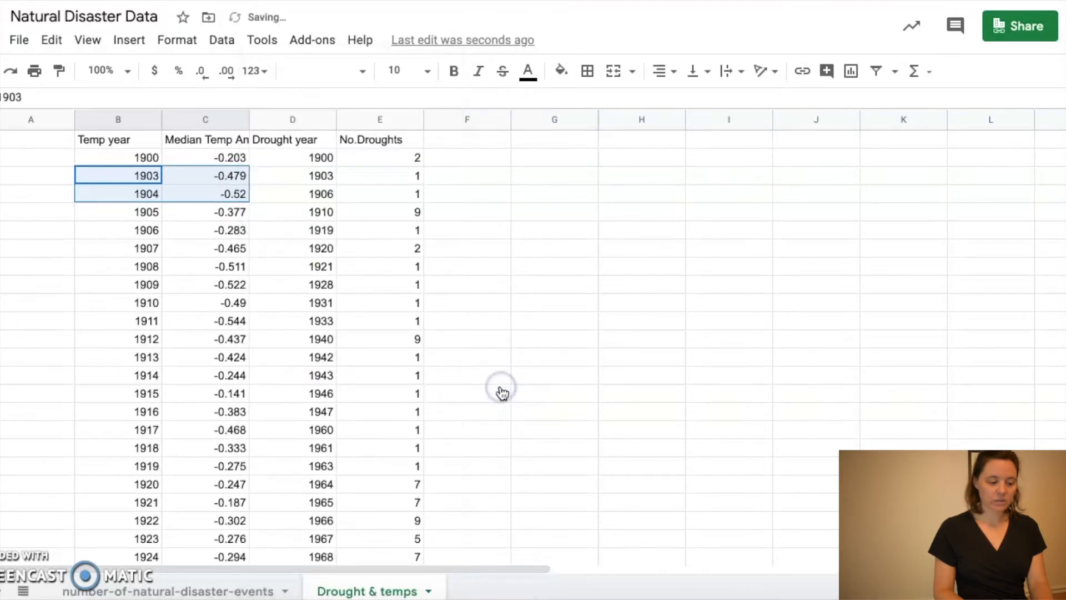
Delete the 1904 and 1905 temperature year and anomaly cells, shifting up so 1906 aligns with the drought year.
click(209, 244)
drag(125, 195, 225, 216)
right_click(225, 215)
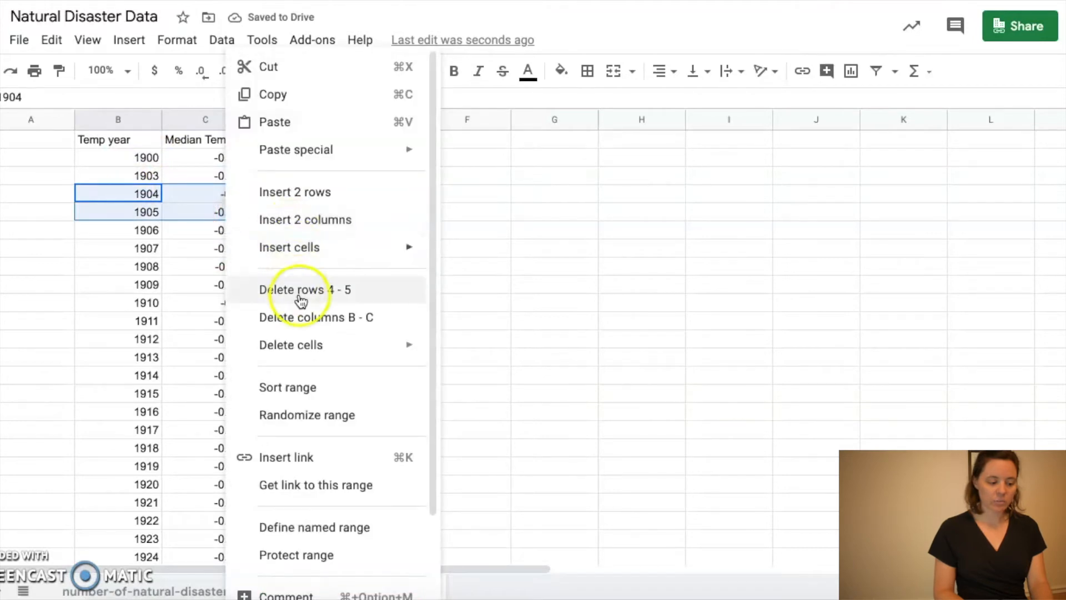
mouse_move(324, 347)
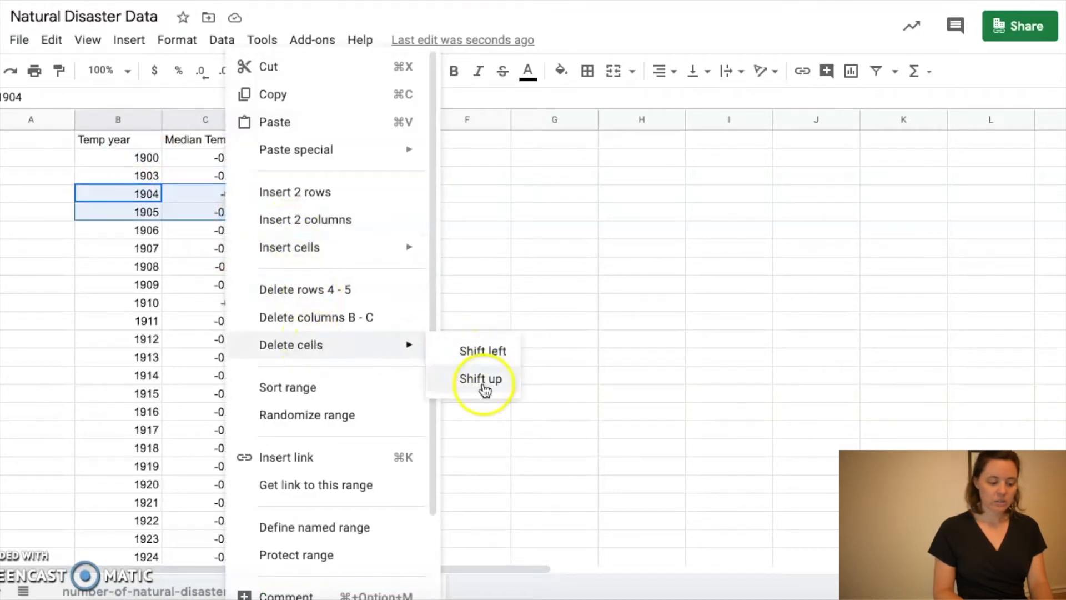
click(481, 380)
Delete the temperature year and anomaly cells between 1907 and 1939 that have no matching drought year, shifting the remaining cells up.
drag(125, 212, 210, 238)
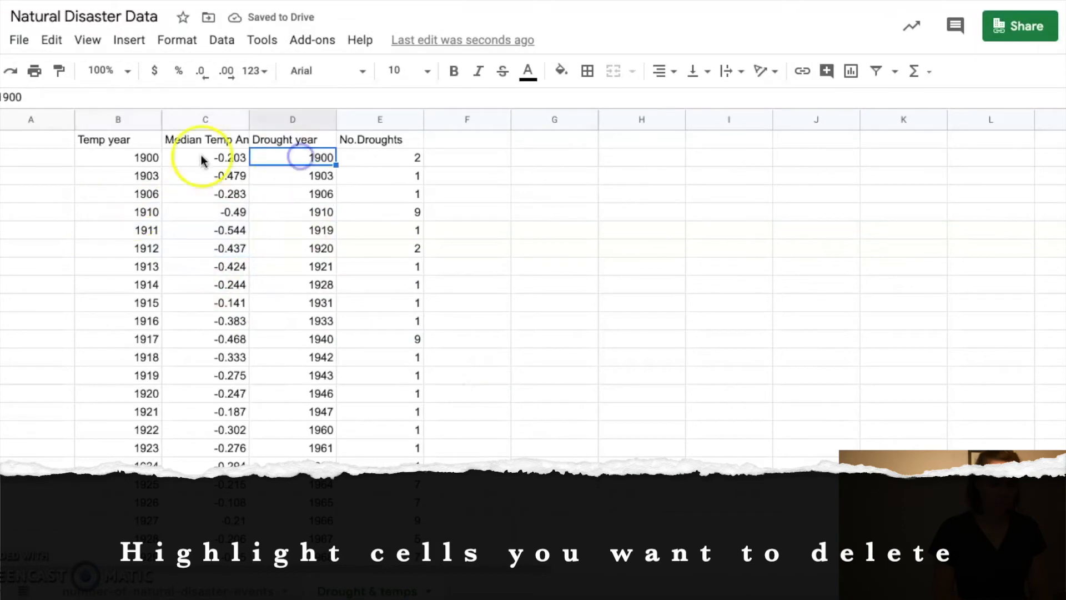
drag(142, 231, 198, 357)
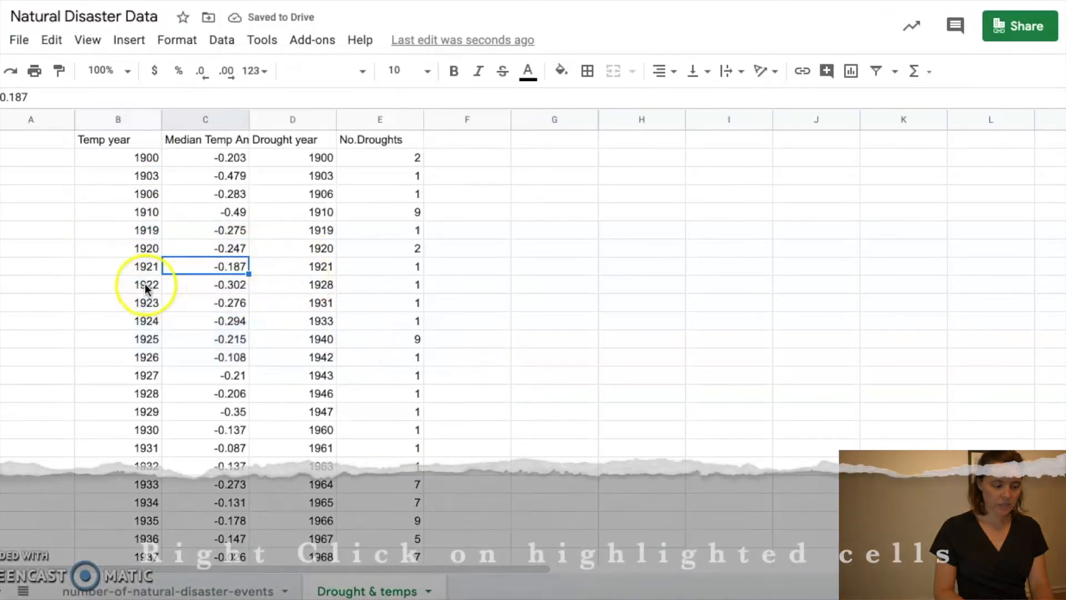
drag(147, 283, 210, 375)
right_click(214, 366)
click(481, 379)
drag(146, 303, 207, 303)
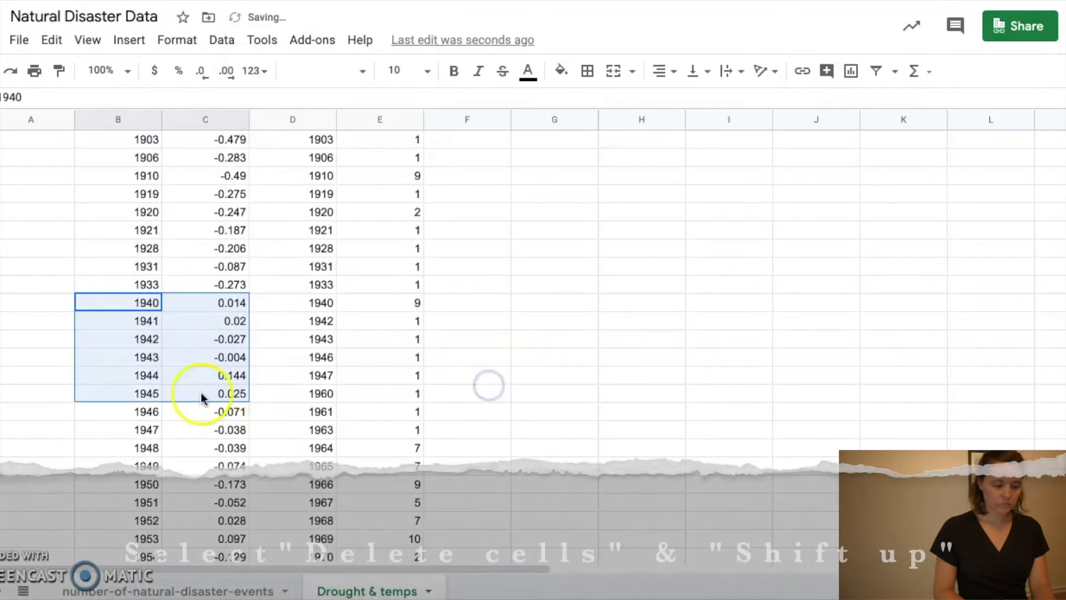
Delete the temperature year and anomaly cells for 1941 and for 1944–1945, shifting the remaining cells up.
right_click(221, 326)
click(480, 345)
drag(144, 357, 204, 362)
right_click(209, 373)
click(481, 383)
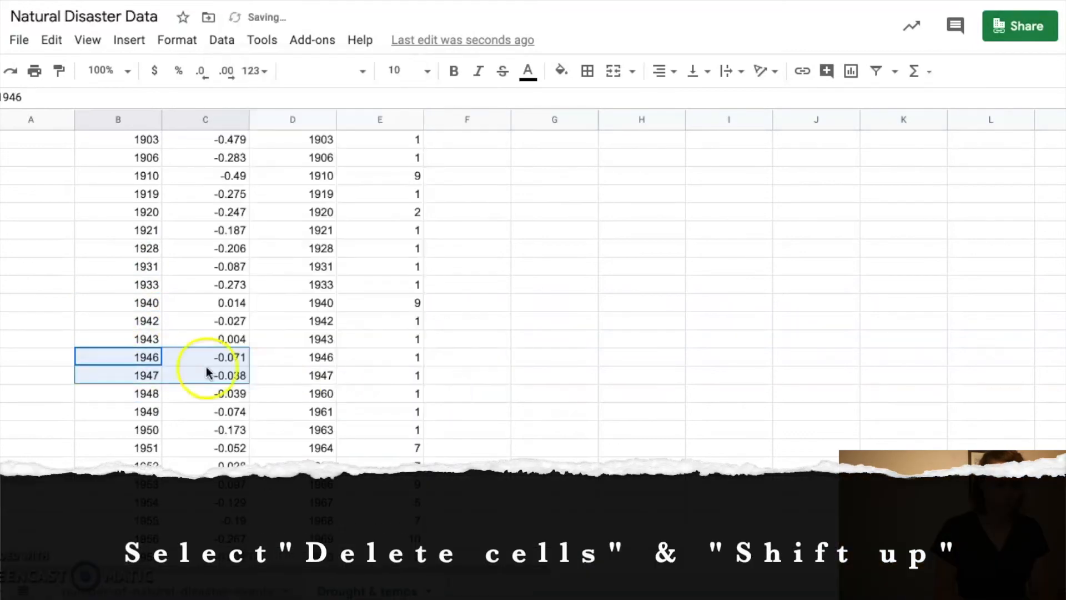
Delete the 1948 through 1959 temperature year and anomaly cells, shifting up so 1960 aligns with its drought row.
drag(141, 393, 221, 462)
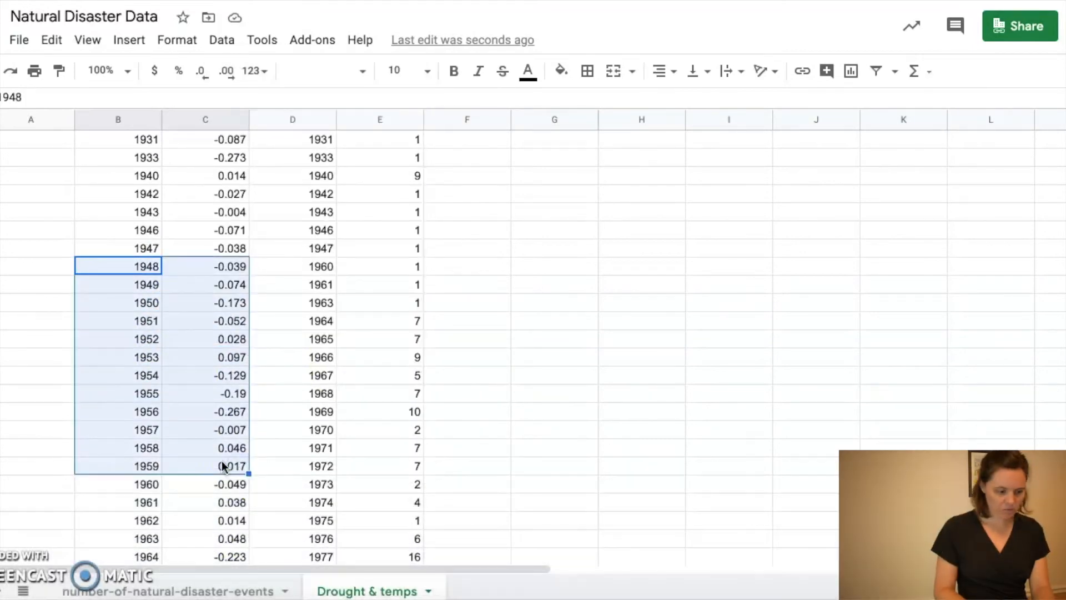
right_click(221, 462)
mouse_move(344, 345)
click(474, 378)
Delete the 1962 temperature year and anomaly cells, shifting the cells below up to match the drought years.
click(204, 286)
drag(145, 302, 214, 303)
right_click(218, 304)
mouse_move(389, 347)
click(439, 373)
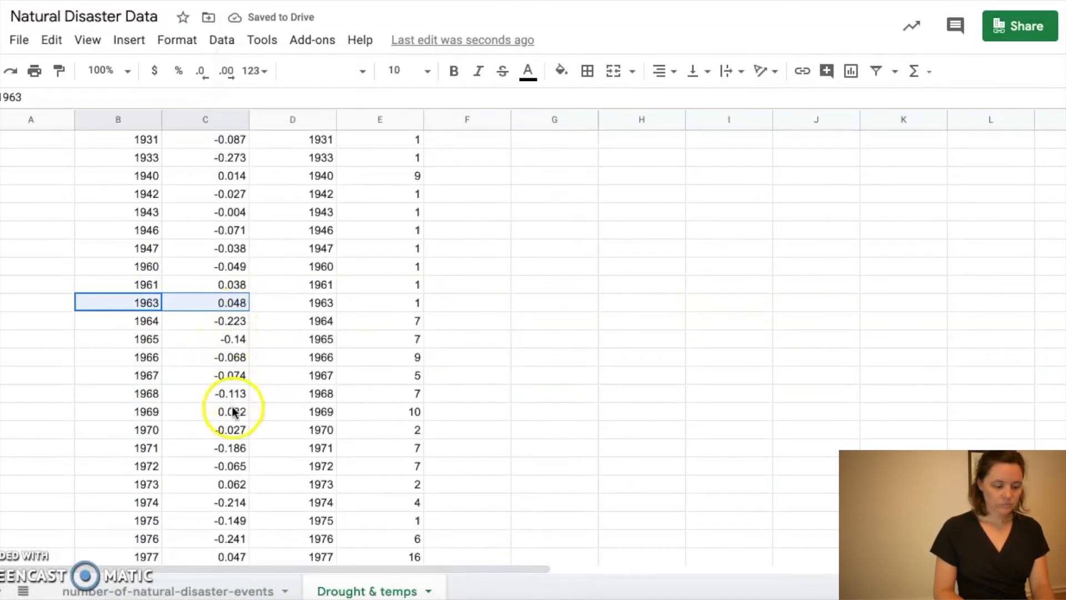
Check row by row down the sheet whether the Temp year and Drought year columns match.
scroll(150, 445, down, 1)
key(Down)
key(Down)
key(Down)
key(Down)
key(Down)
key(Down)
key(Down)
key(Down)
key(Down)
key(Down)
key(Down)
key(Down)
key(Down)
key(Down)
key(Down)
key(Down)
key(Down)
key(Down)
key(Down)
key(Down)
key(Down)
key(Down)
key(Down)
key(Down)
key(Down)
key(Down)
key(Down)
key(Down)
key(Down)
key(Down)
key(Down)
key(Down)
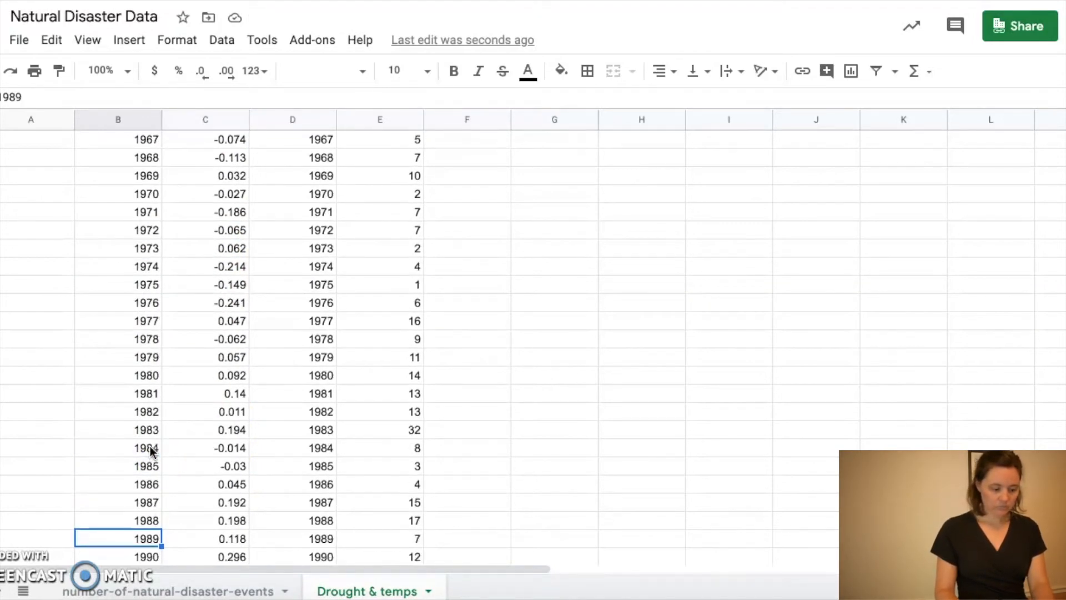
key(Down)
key(Down)
key(Down)
key(Down)
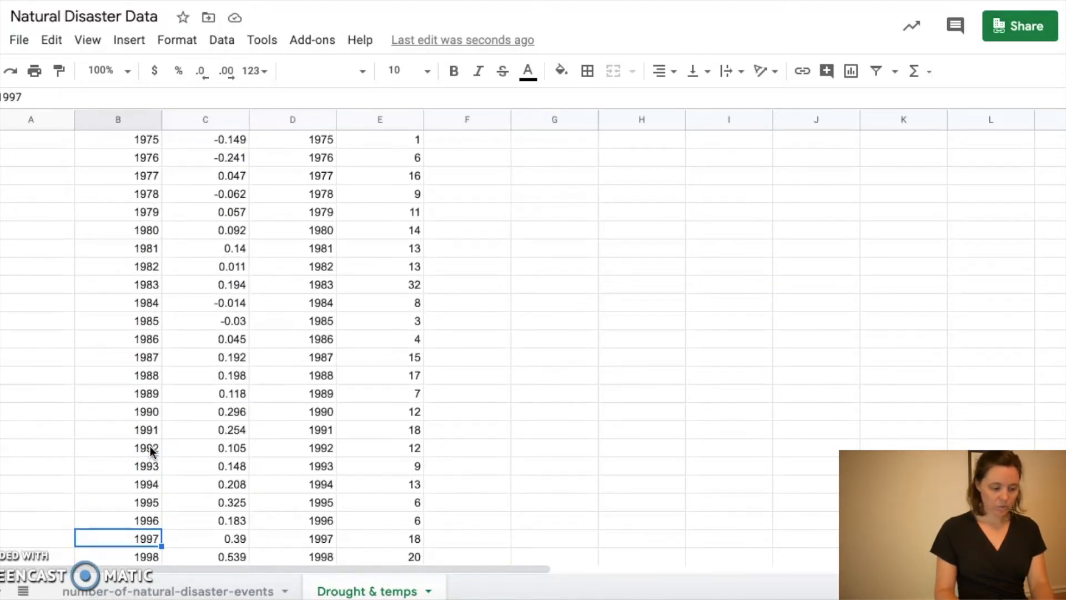
key(Down)
key(Down)
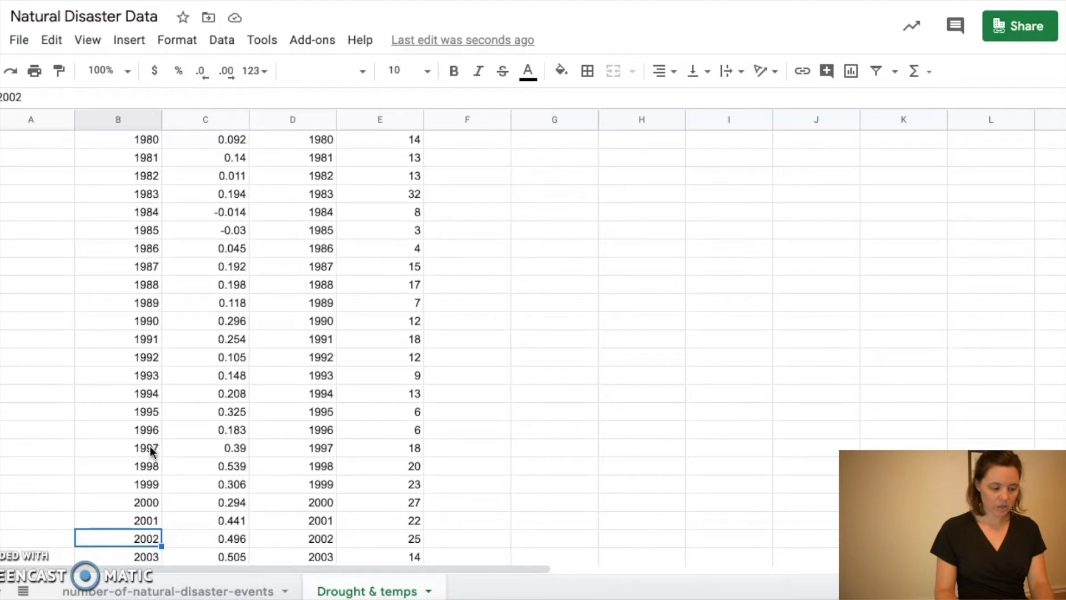
key(Down)
key(Down)
key(Down)
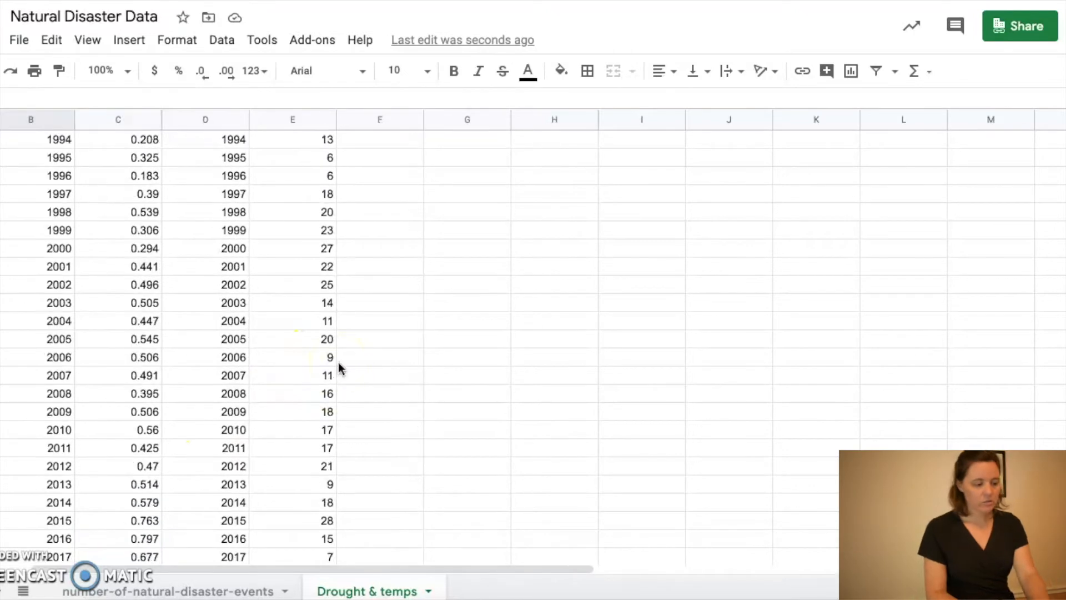
Delete the redundant Drought year column D.
scroll(338, 362, up, 8)
scroll(339, 364, up, 8)
scroll(339, 364, left, 1)
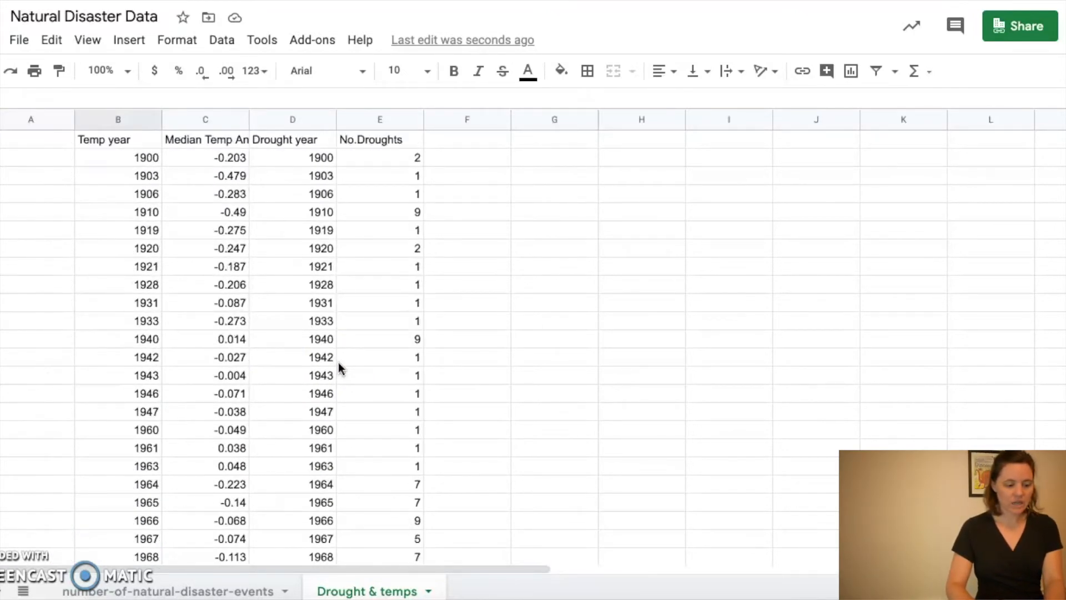
click(303, 118)
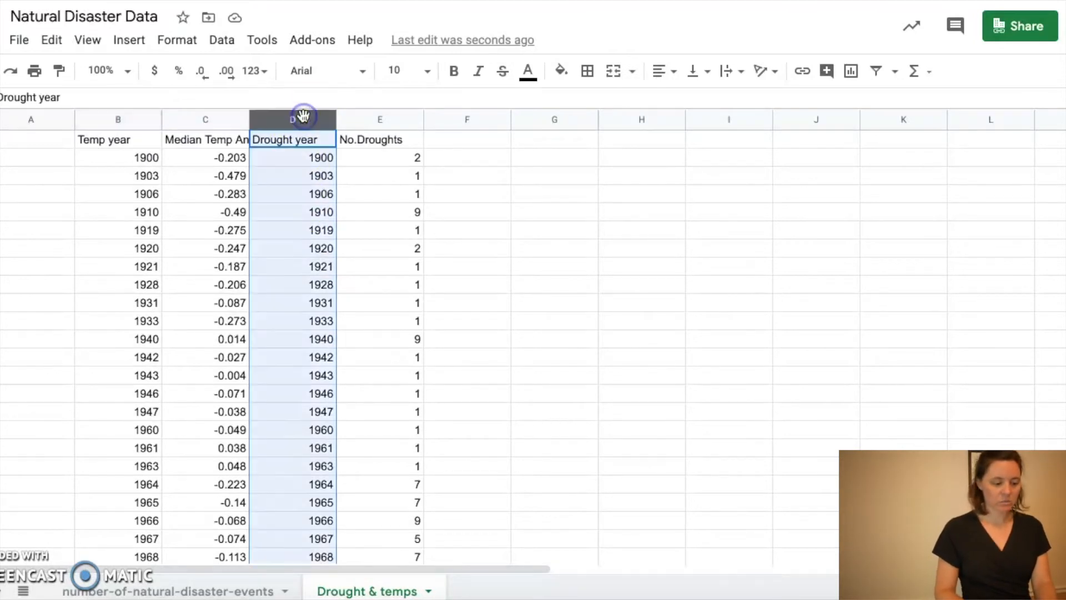
right_click(303, 115)
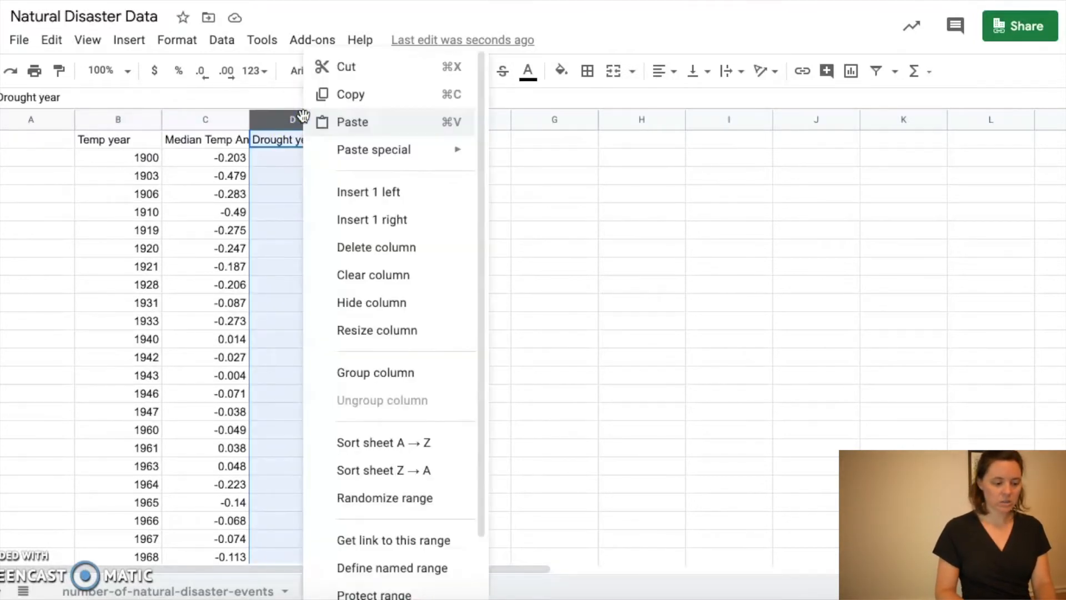
click(373, 249)
Rename the "Temp year" header in cell B1 to "Year".
click(113, 142)
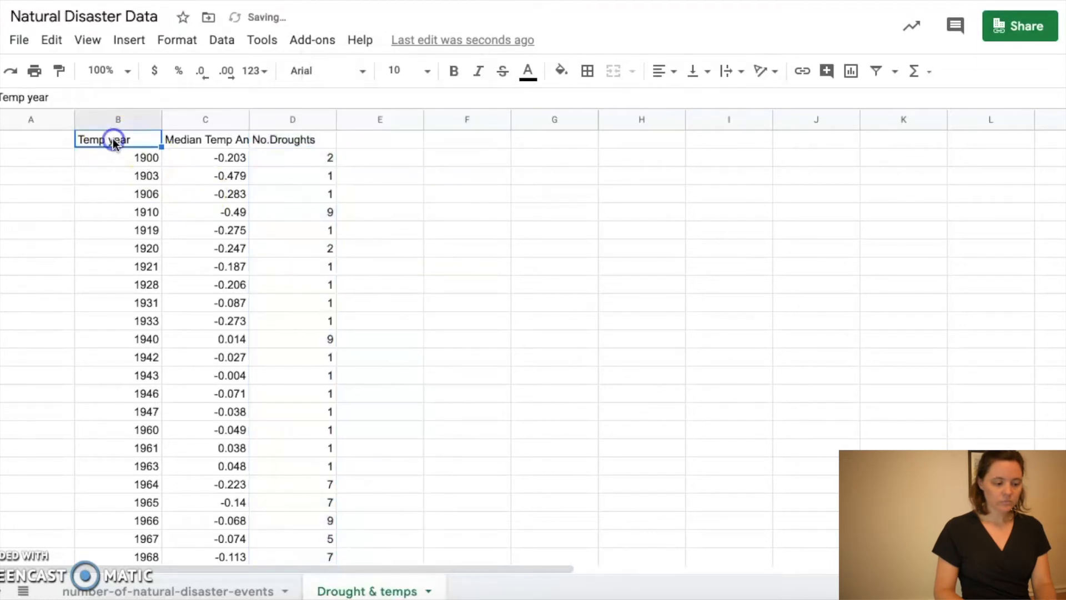
text(Year)
click(223, 231)
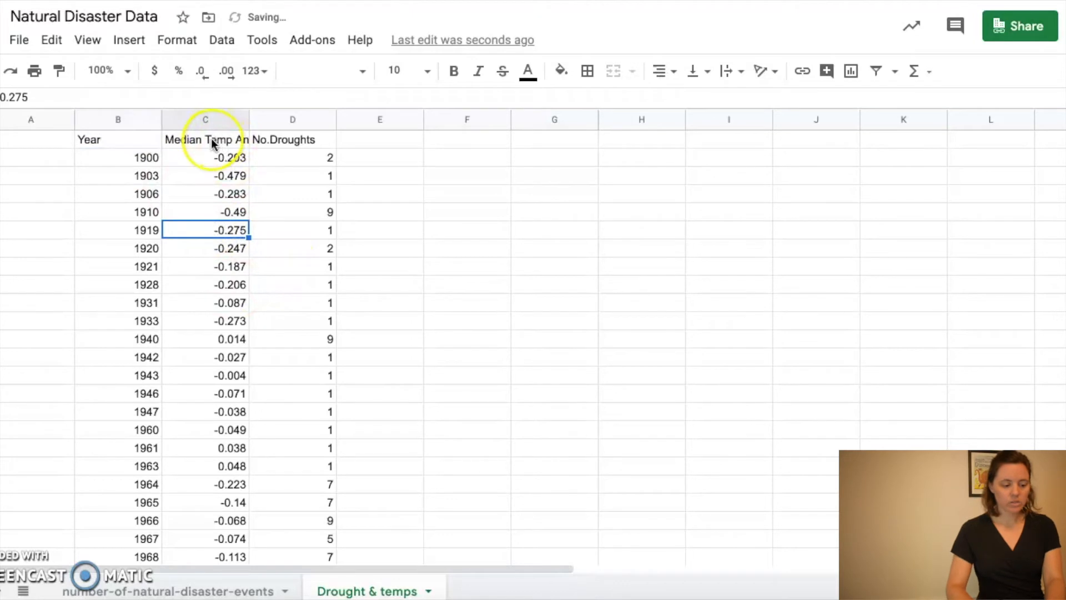
Insert a chart from C1:D75, covering the Median Temp Anomaly (deg C) and No.Droughts columns with their headers.
drag(211, 138, 267, 141)
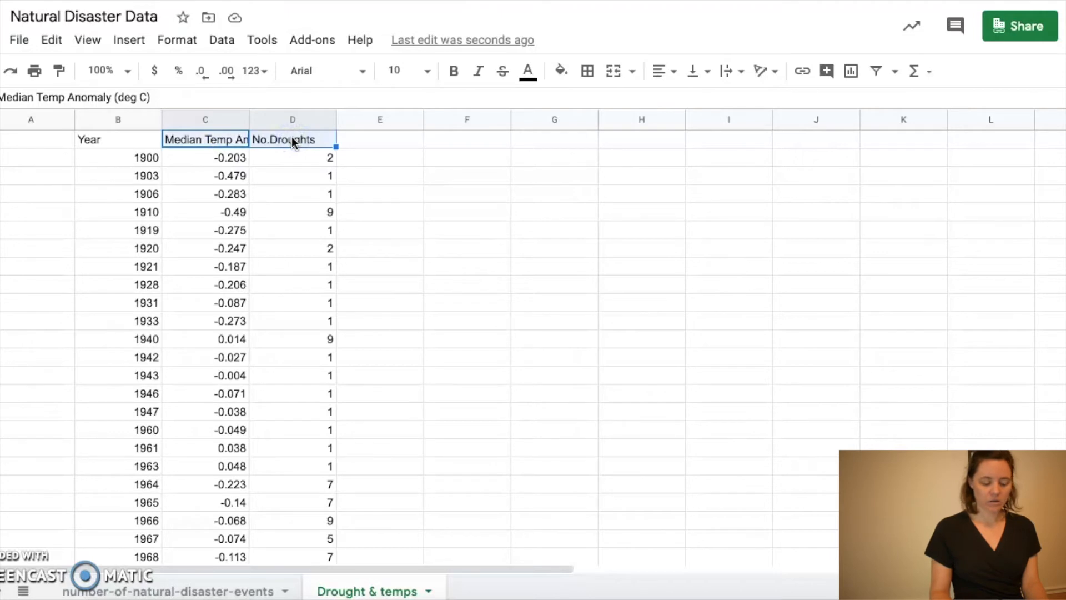
key(ctrl+shift+Down)
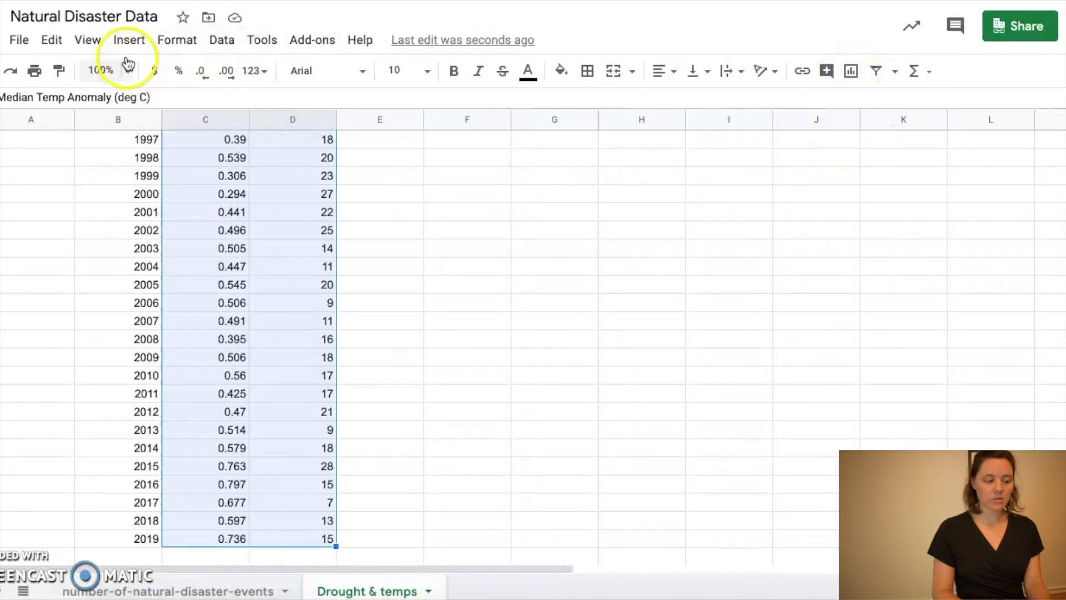
click(129, 40)
click(194, 284)
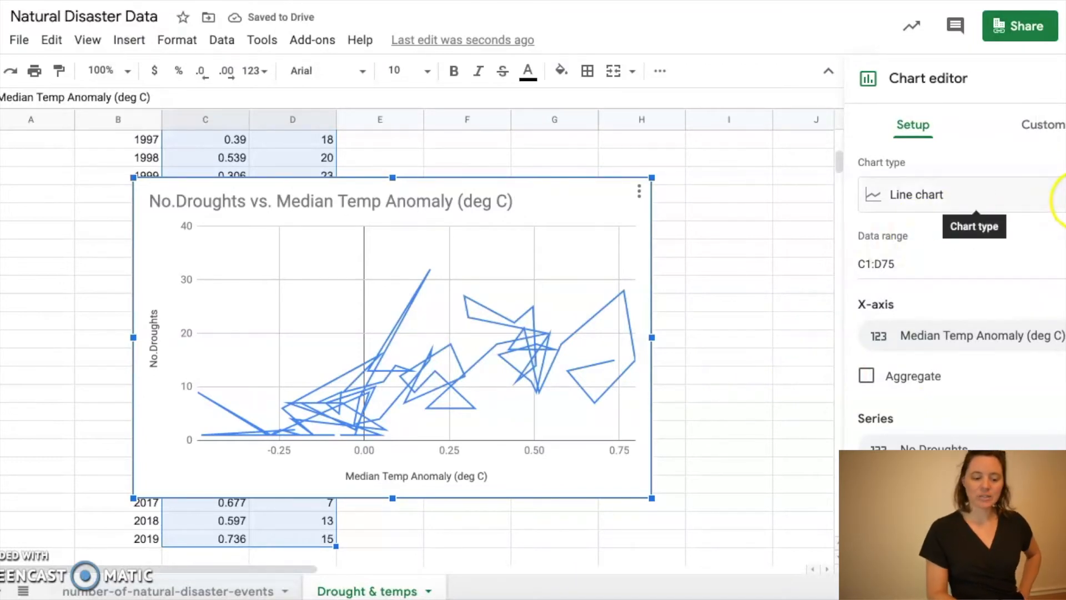
Change the No.Droughts vs. Median Temp Anomaly chart from a line chart to a scatter chart.
click(1062, 200)
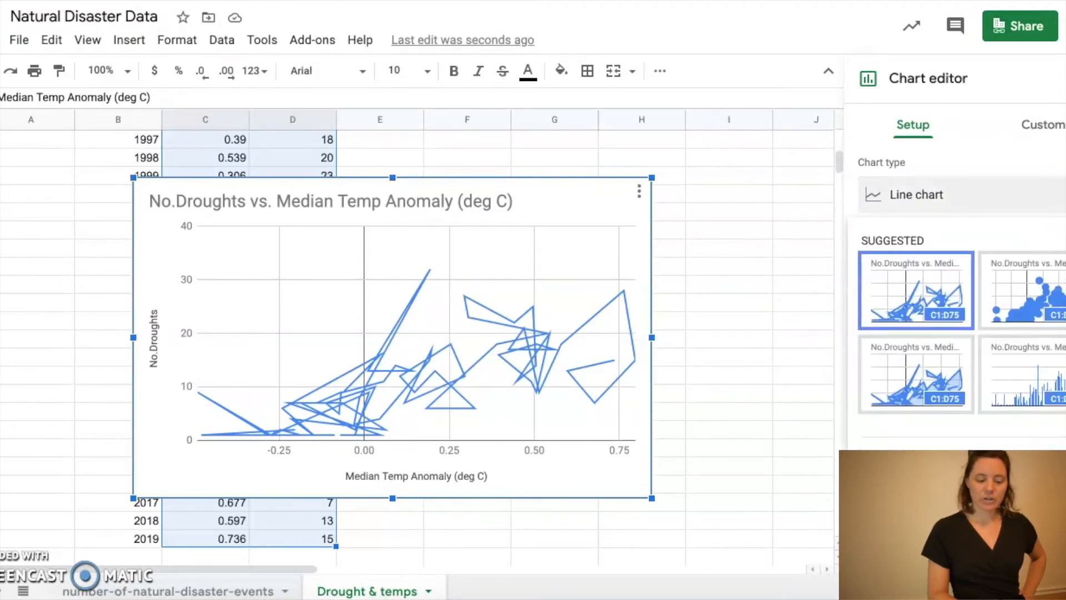
click(1020, 293)
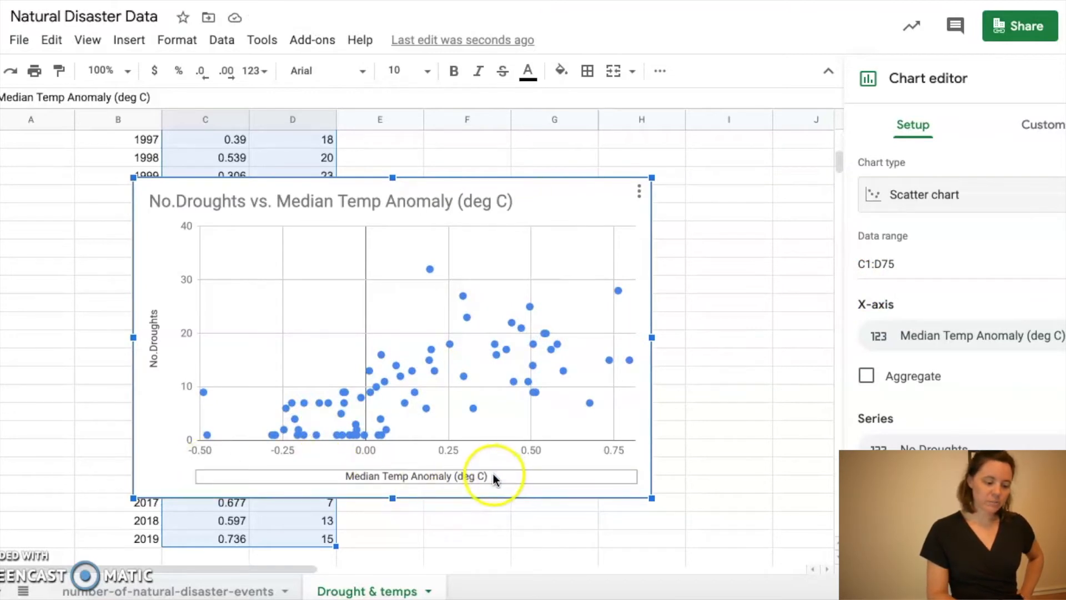
click(465, 479)
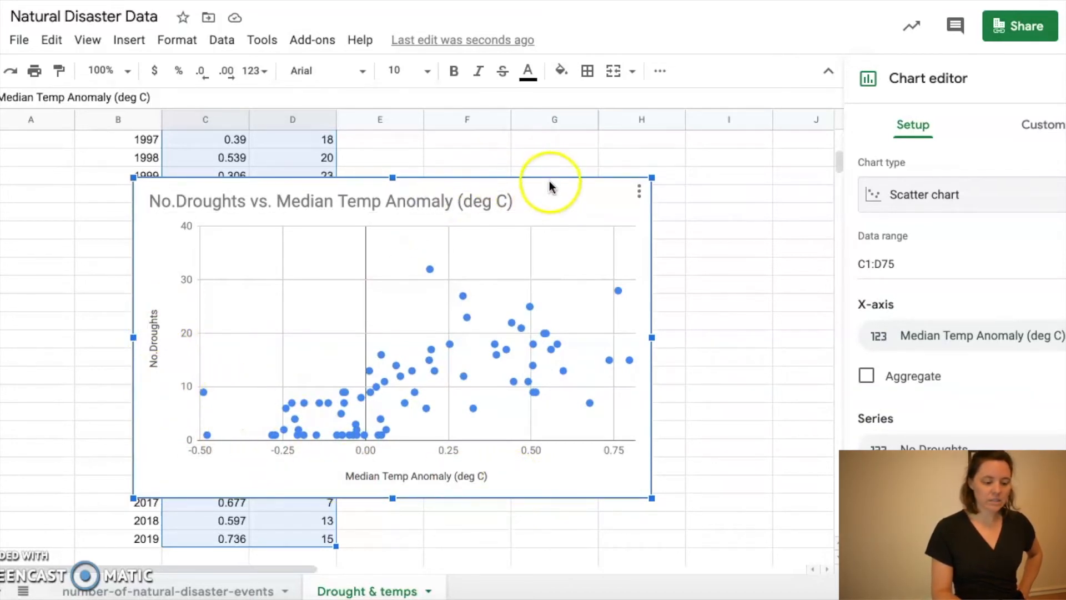
Move the scatter chart off the data to start beside column D and look over the uncovered rows.
drag(550, 183, 759, 161)
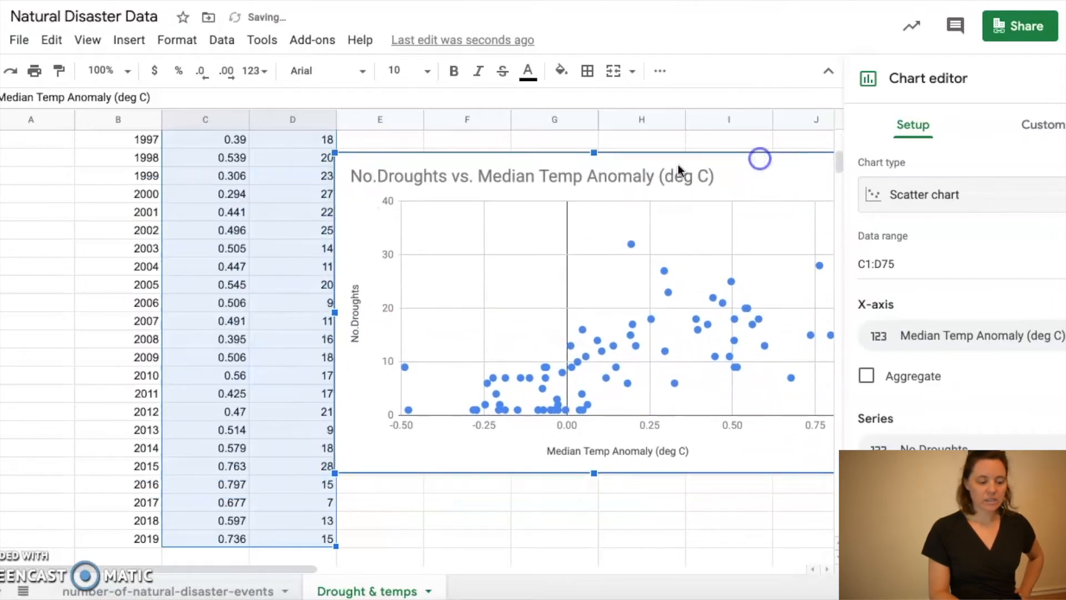
click(255, 304)
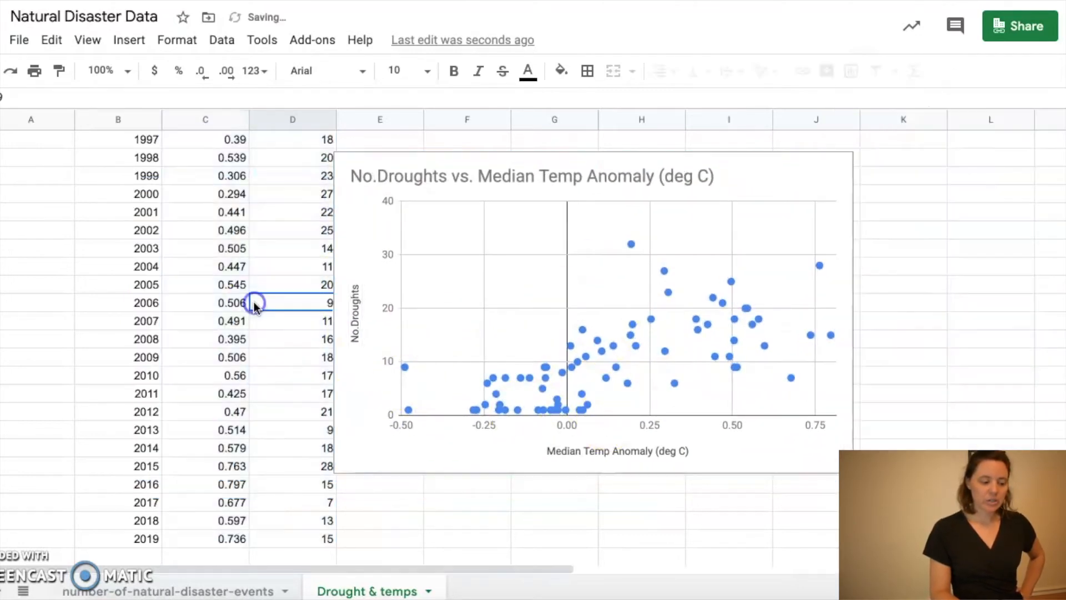
scroll(250, 167, up, 10)
scroll(246, 166, up, 6)
scroll(246, 166, down, 10)
scroll(246, 167, down, 10)
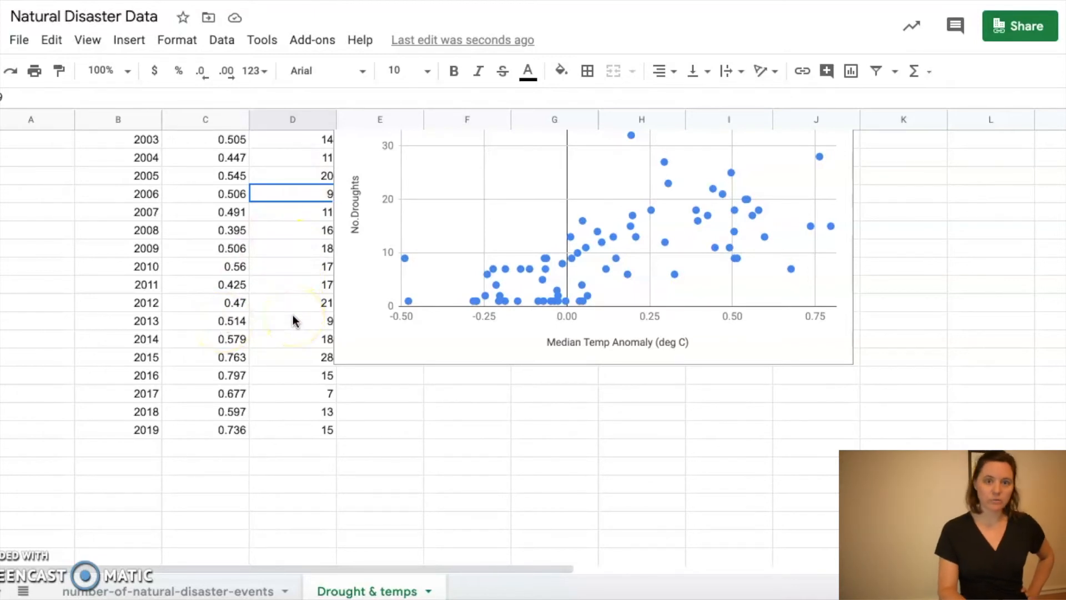
scroll(591, 379, up, 3)
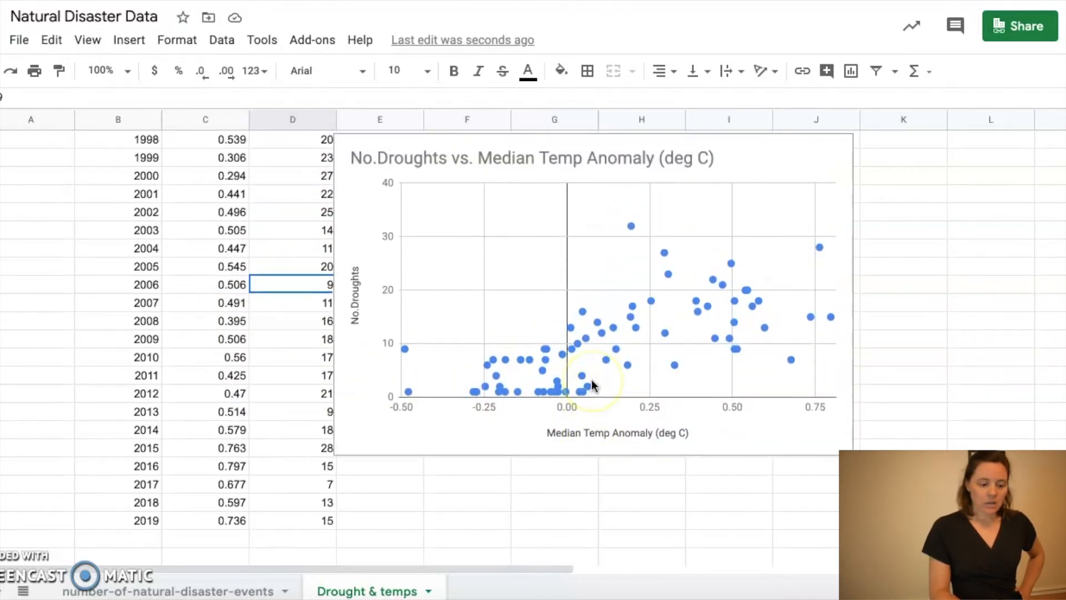
Set the scatter chart's title to "Global Median Temperature Anomaly vs. Drought Occurrence".
click(797, 166)
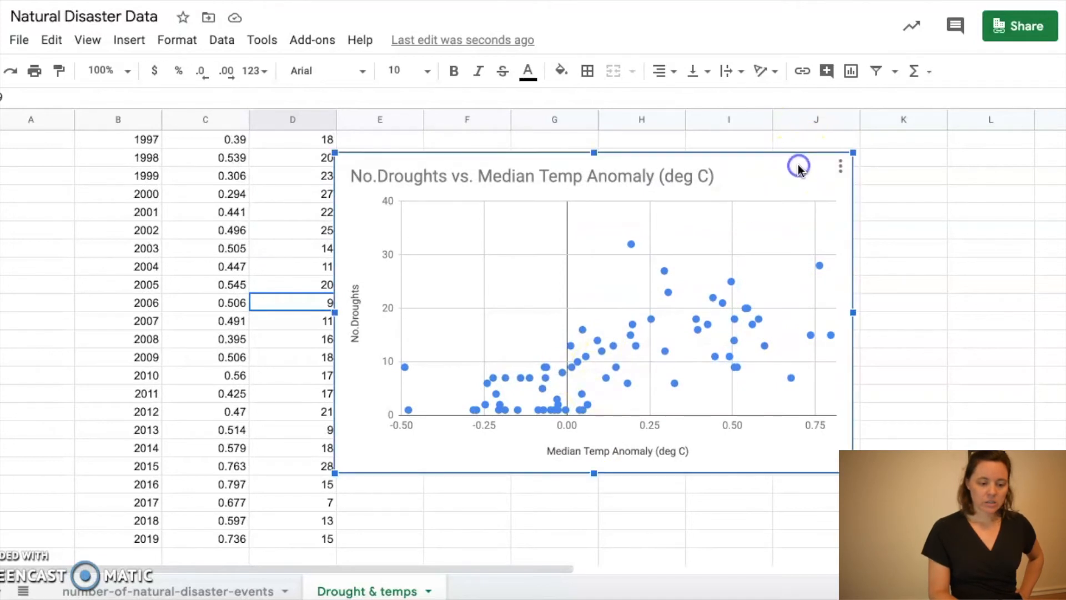
click(840, 165)
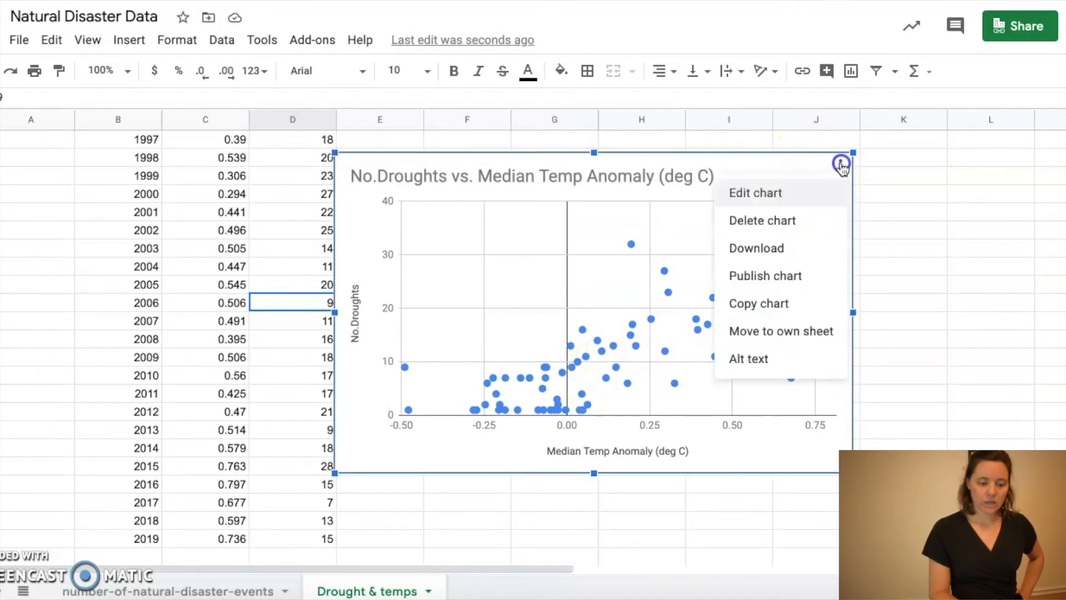
click(791, 196)
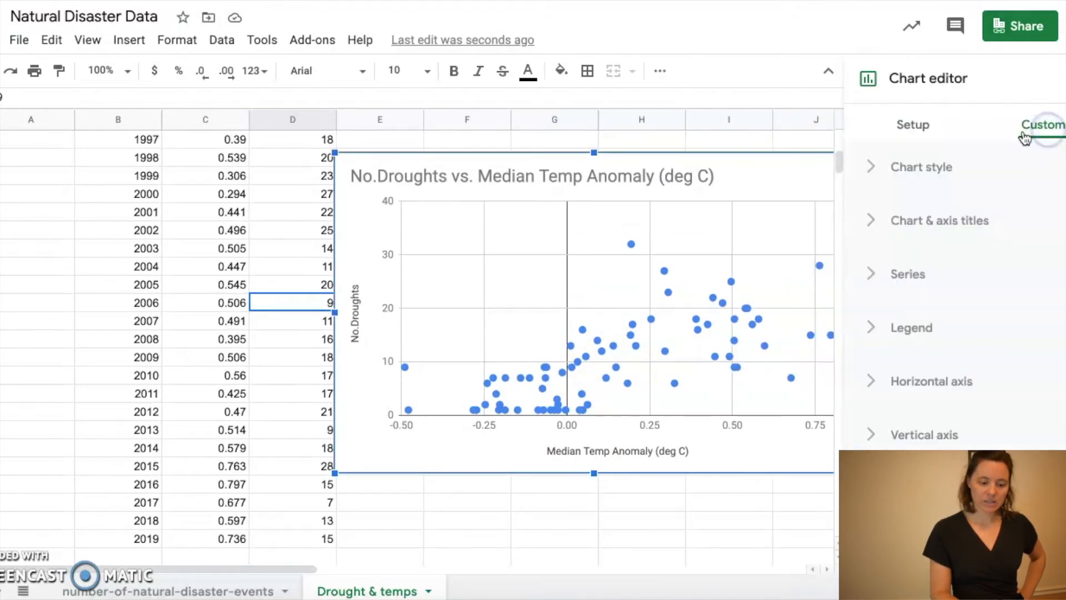
click(917, 222)
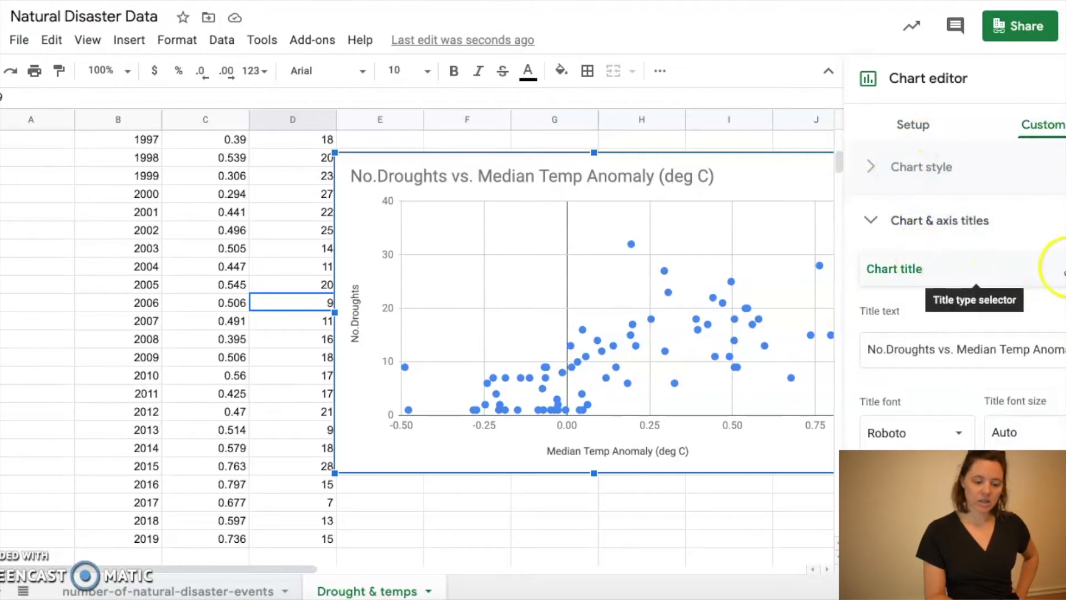
triple_click(977, 349)
text(Median Temperature Anomaly vs. Drought Occur)
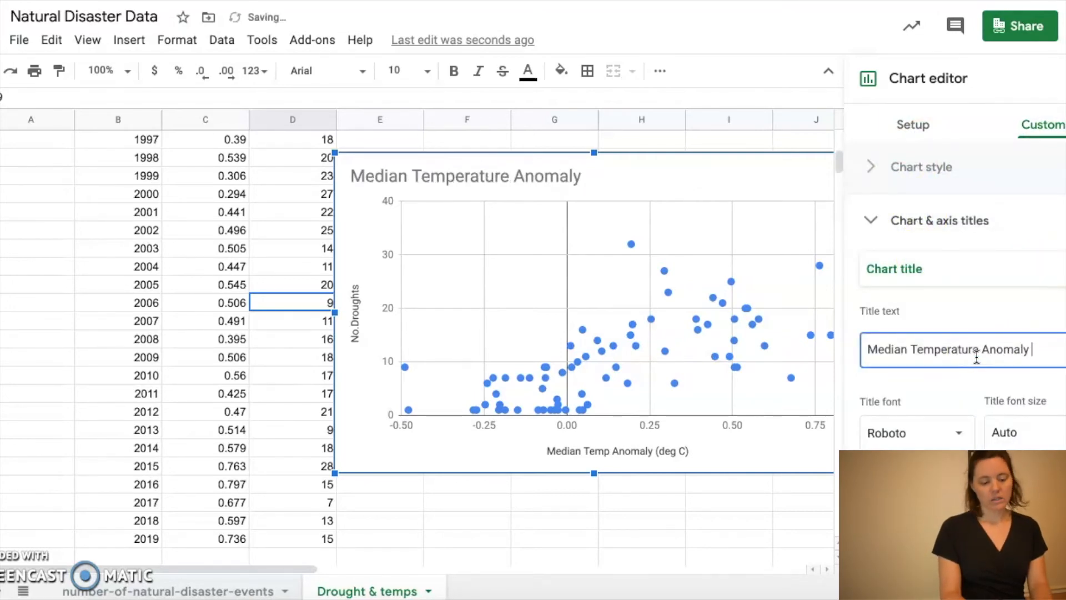
text(rence)
click(866, 350)
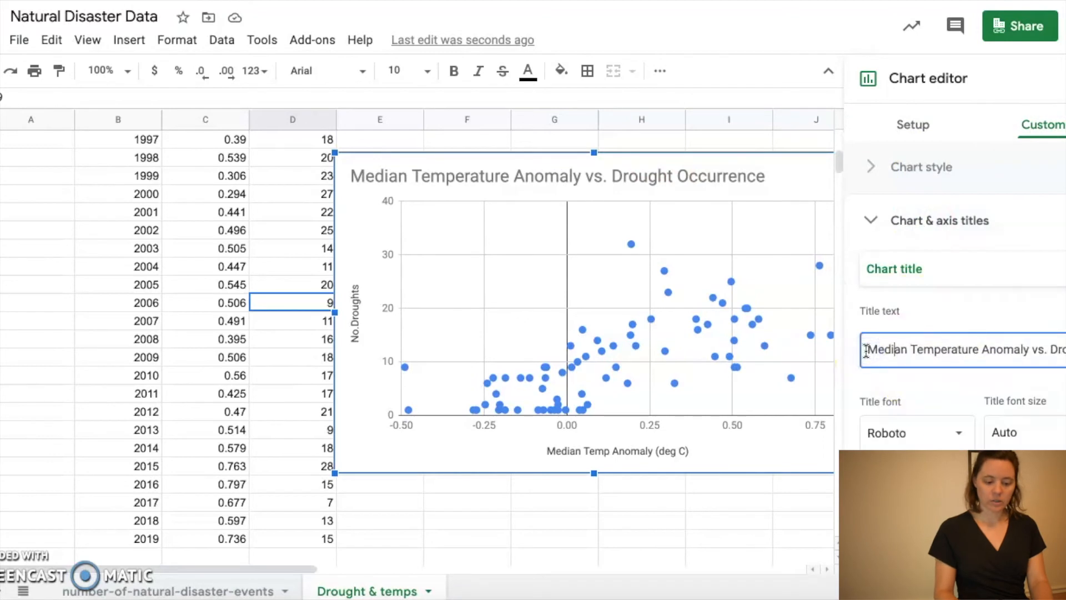
text(Global)
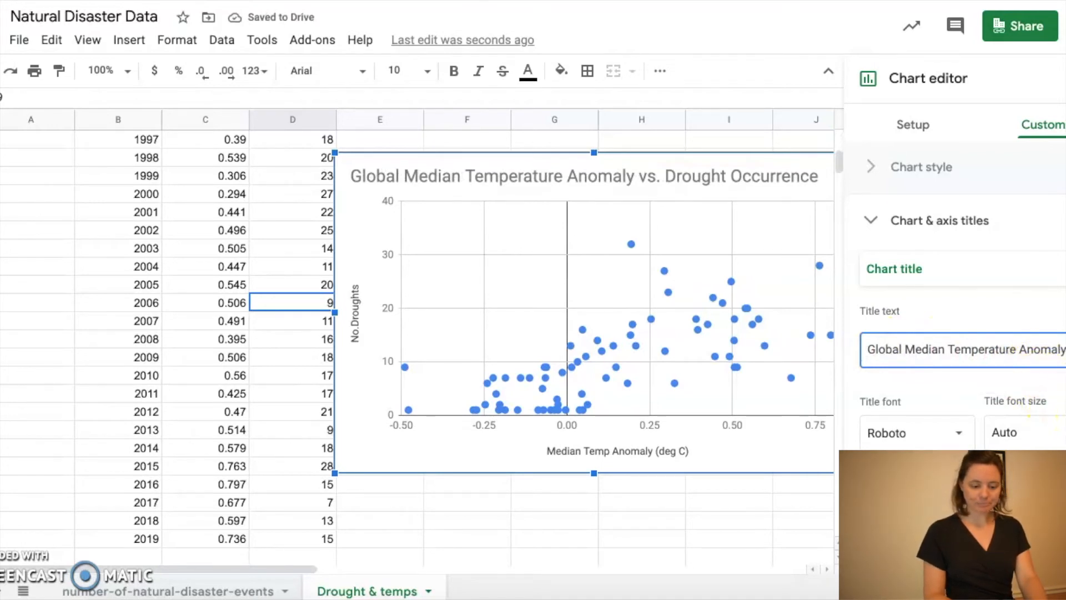
key(Return)
Set the chart's vertical axis title to "Number of Droughts".
scroll(955, 277, down, 1)
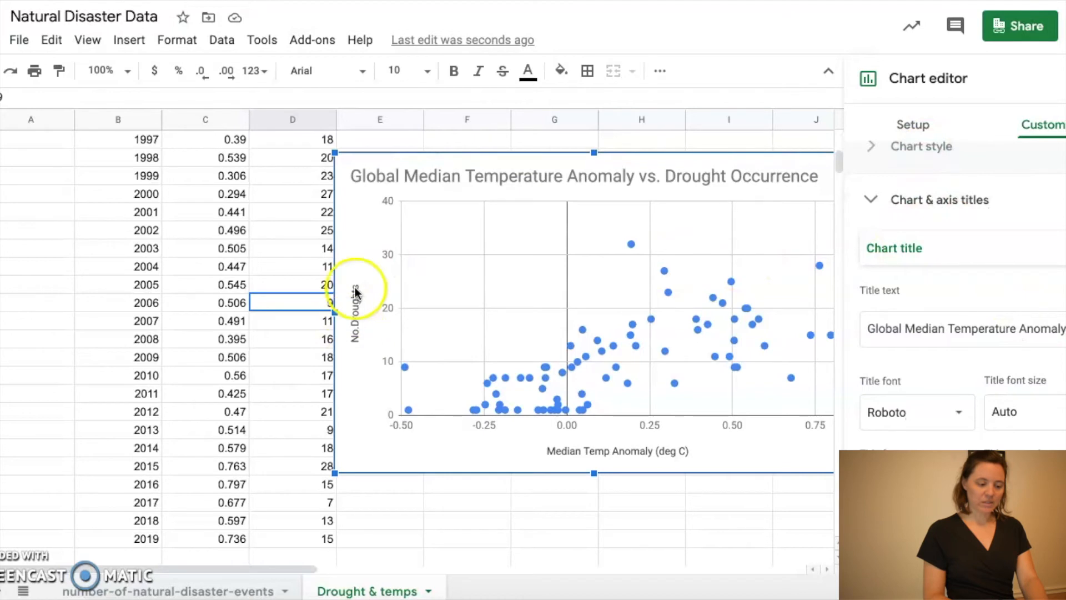
click(1002, 248)
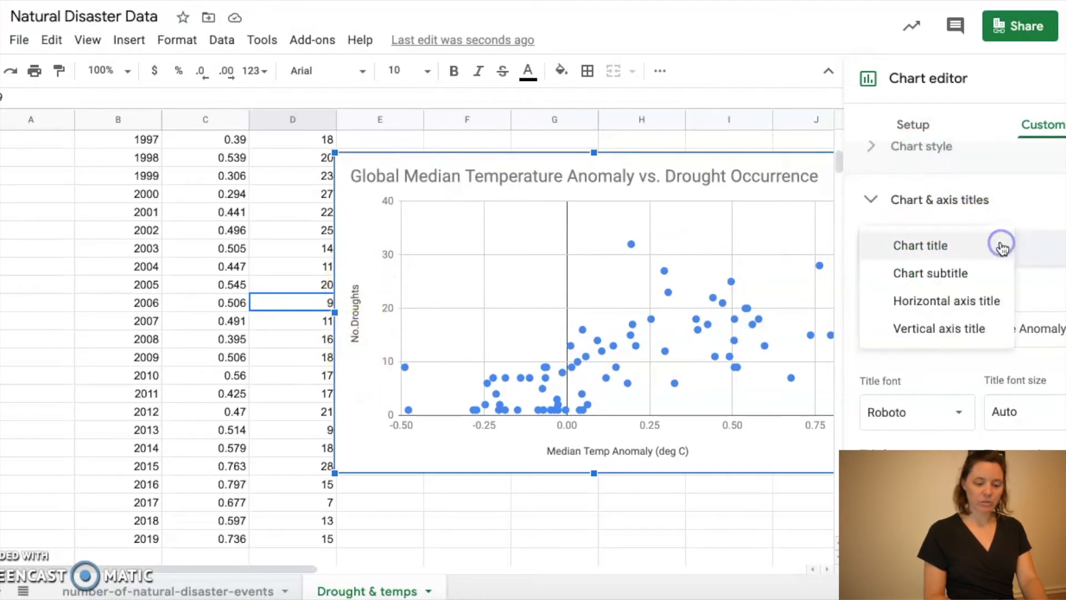
click(953, 333)
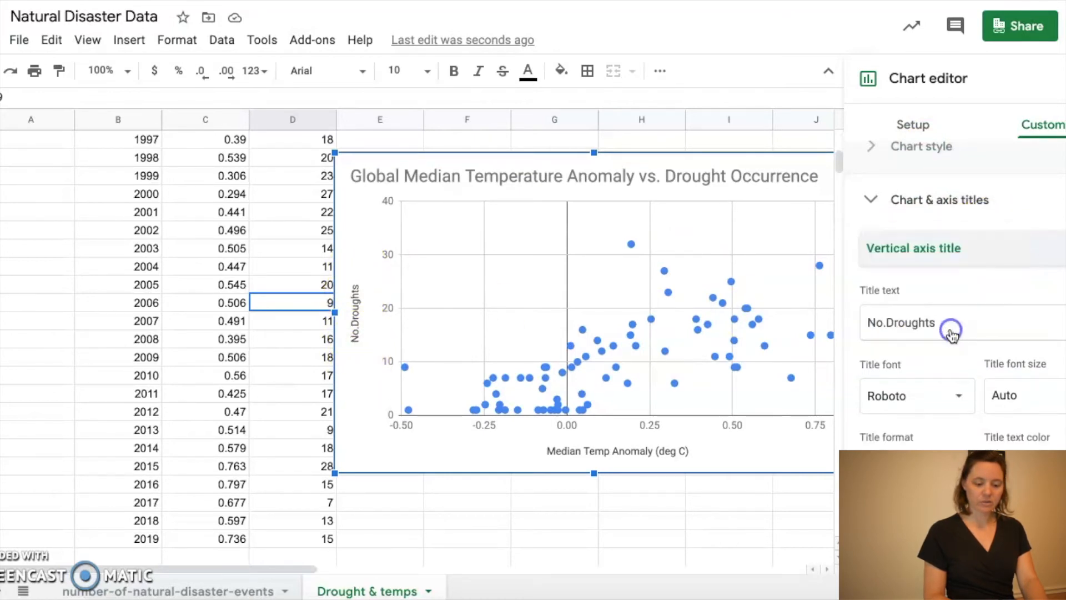
click(884, 326)
key(BackSpace)
key(BackSpace)
text(umber of)
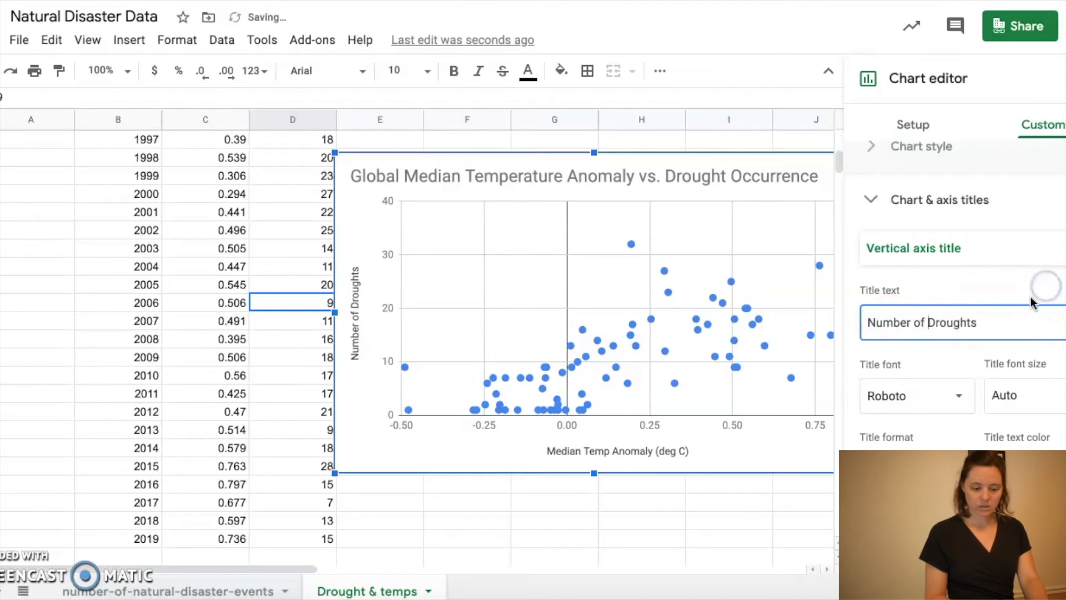
Review the horizontal axis title settings and shift the chart left so that it overlaps column D.
click(1018, 263)
click(944, 218)
click(1029, 328)
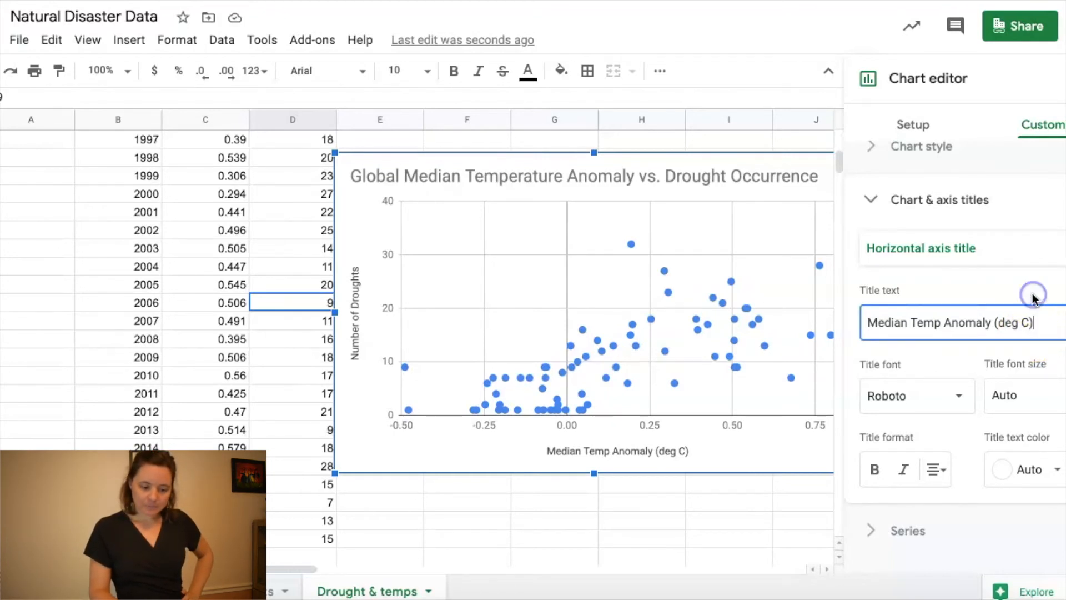
scroll(1032, 299, down, 4)
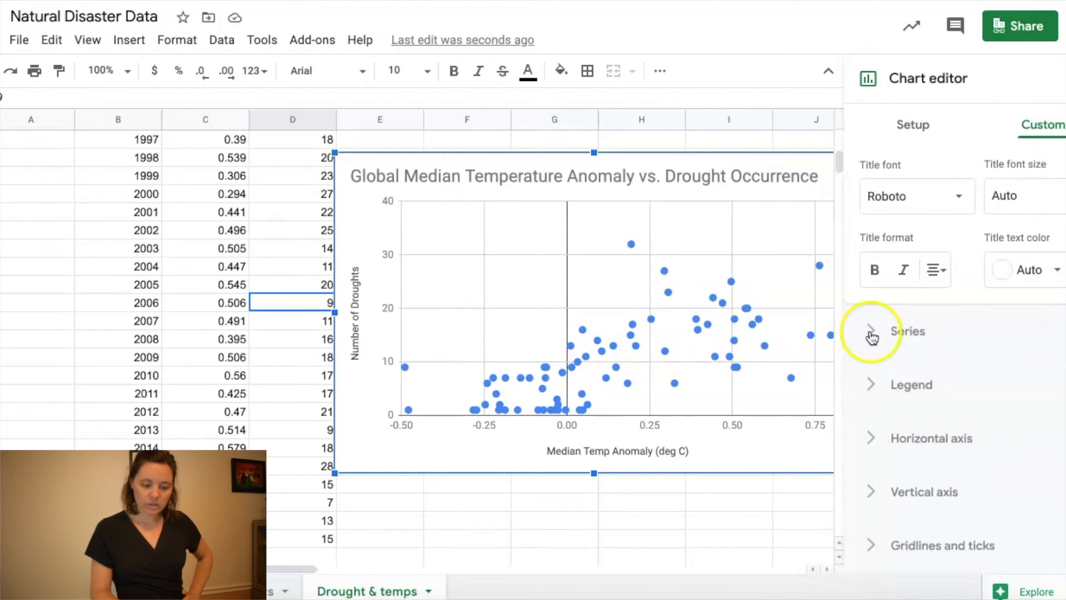
scroll(870, 339, up, 4)
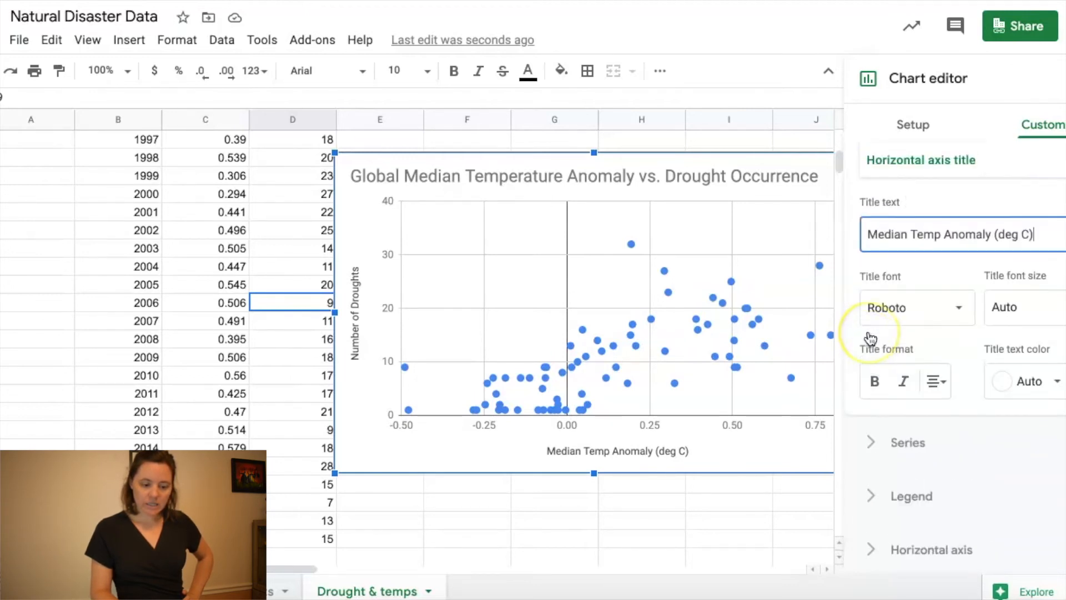
click(871, 225)
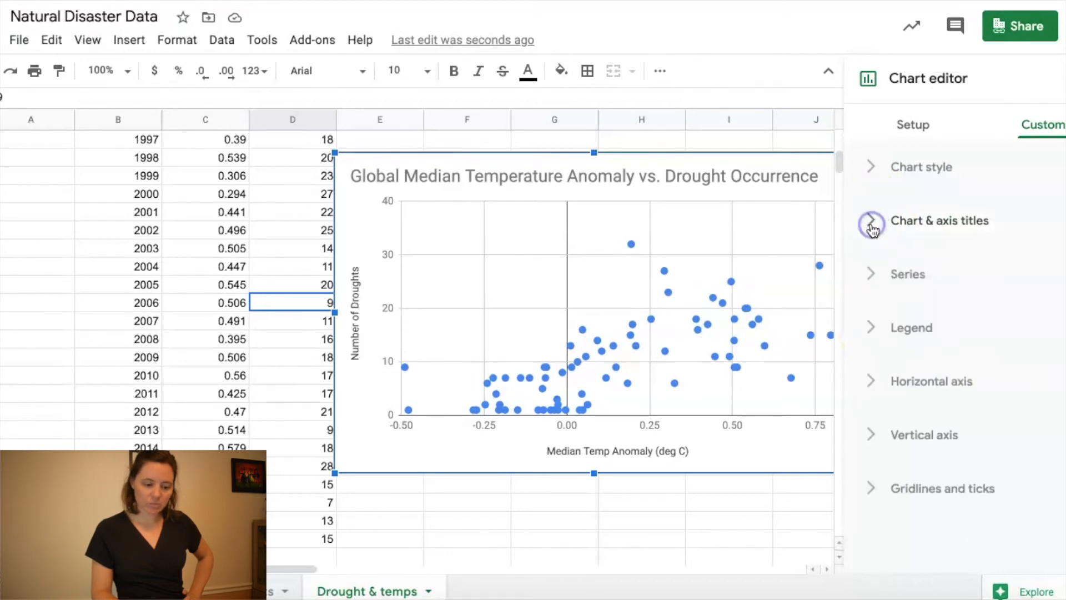
drag(722, 163, 644, 165)
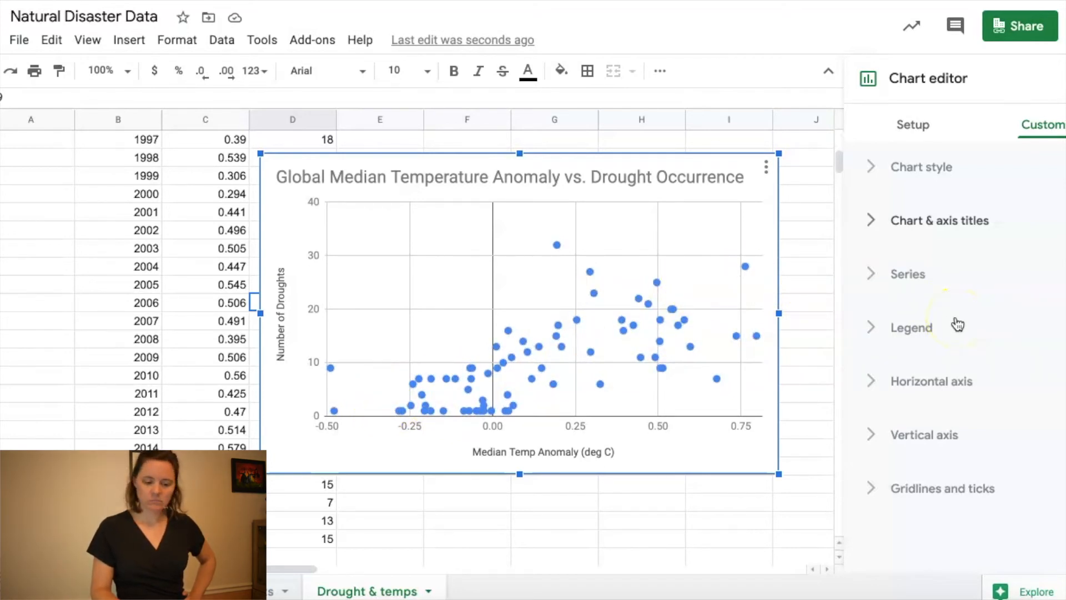
Add a linear trendline to the No.Droughts series and turn on its R² display.
click(873, 332)
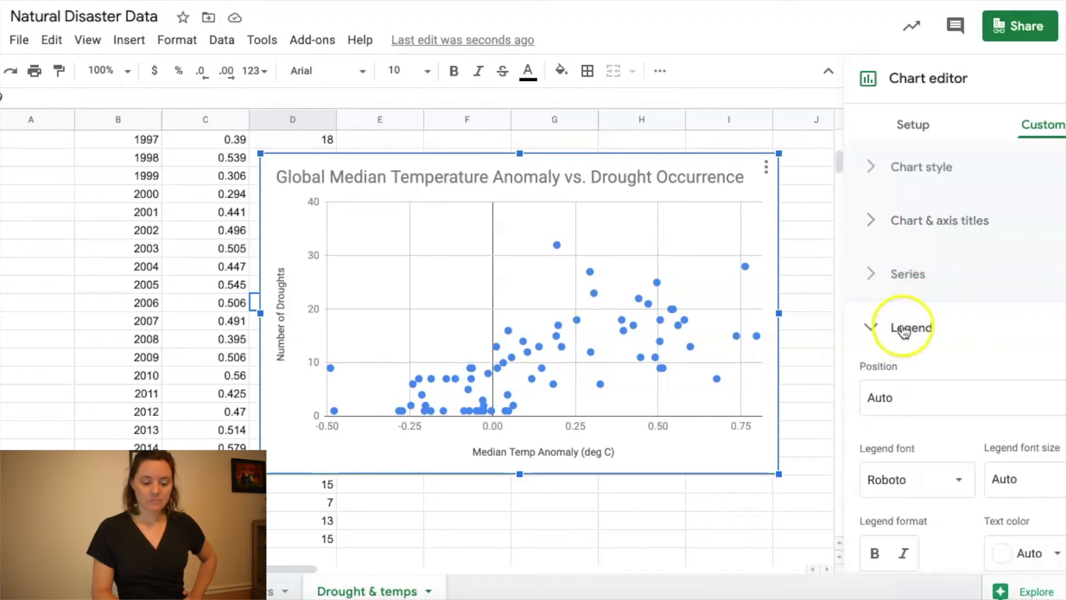
click(872, 274)
scroll(985, 381, down, 4)
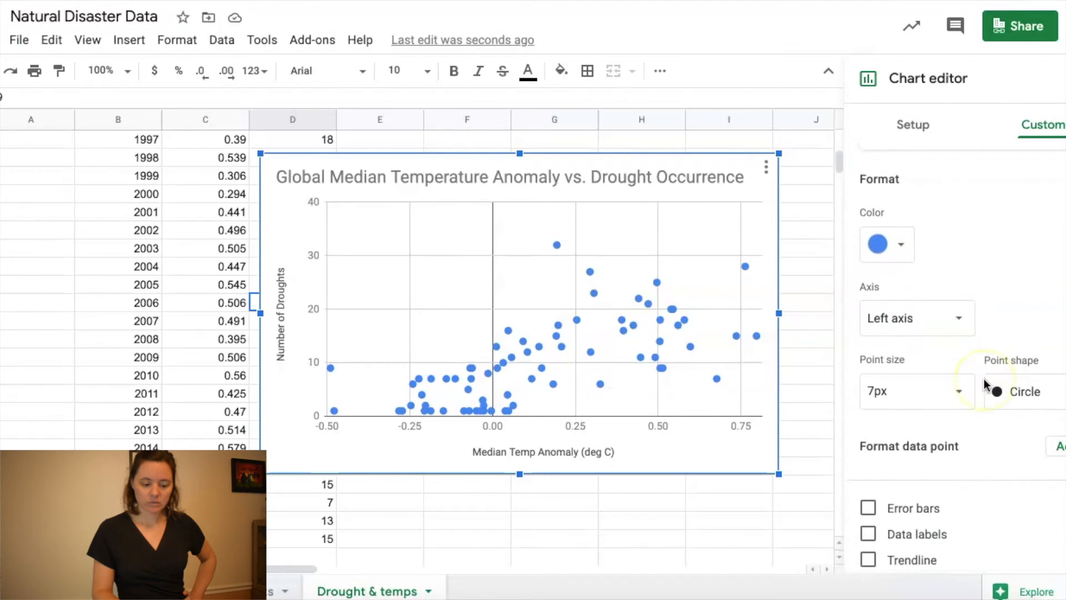
scroll(985, 382, up, 4)
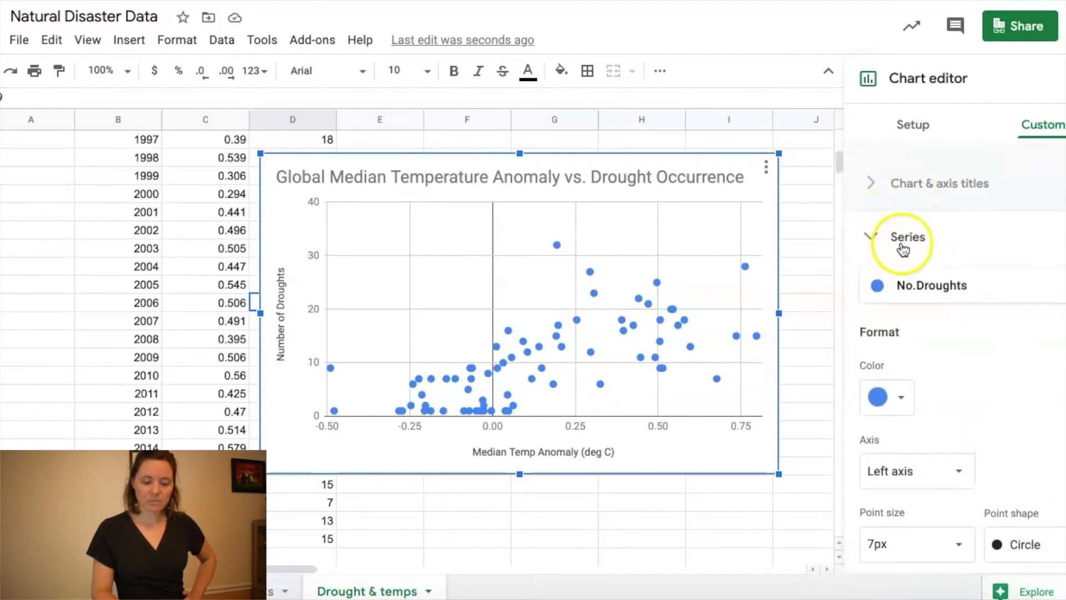
scroll(983, 395, down, 1)
scroll(985, 399, down, 4)
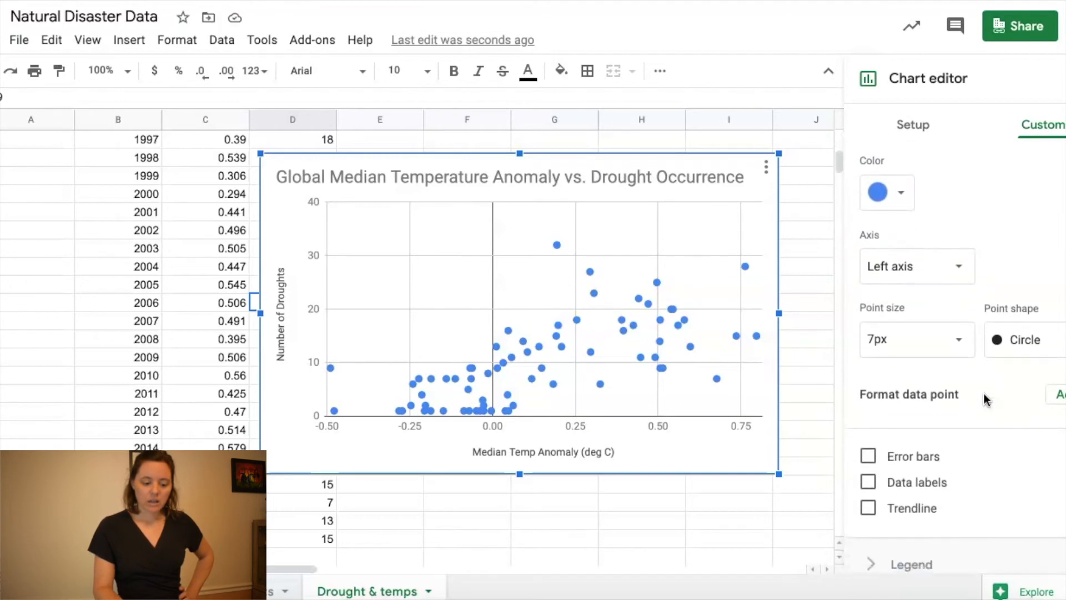
click(868, 468)
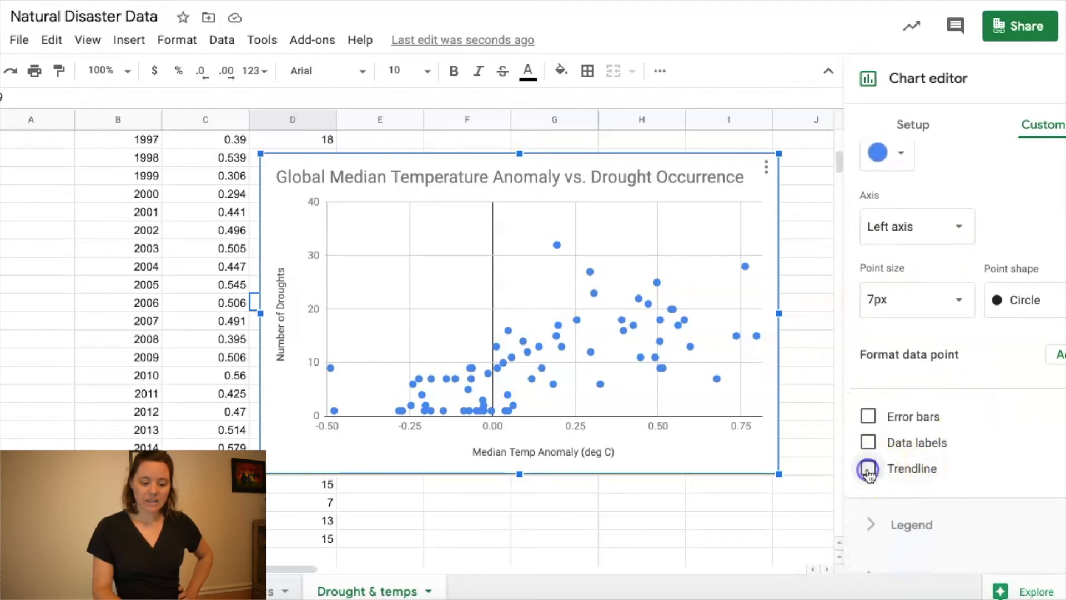
scroll(1062, 464, down, 4)
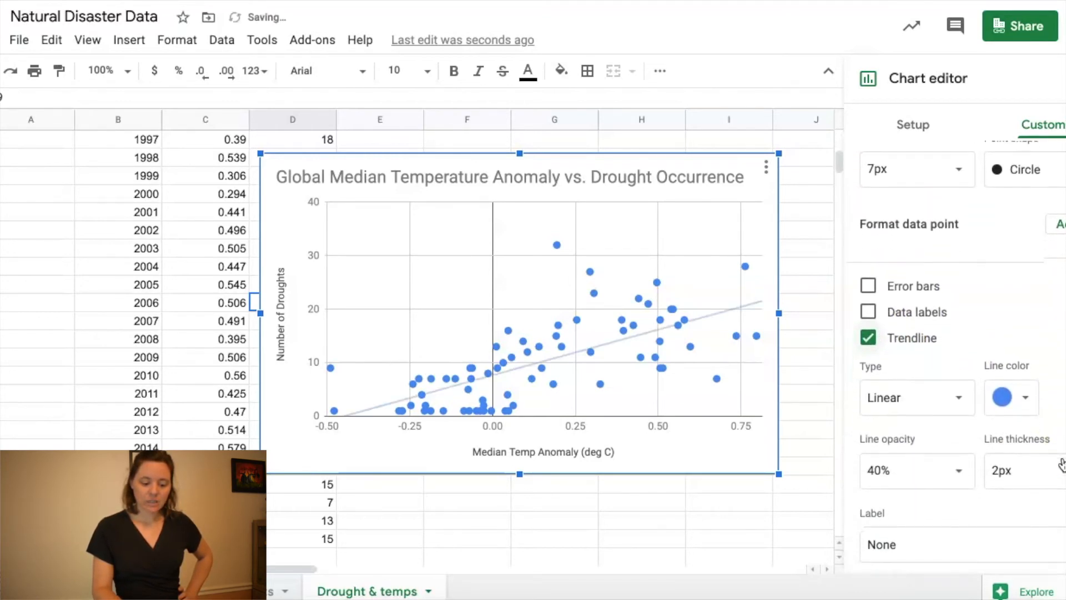
click(888, 514)
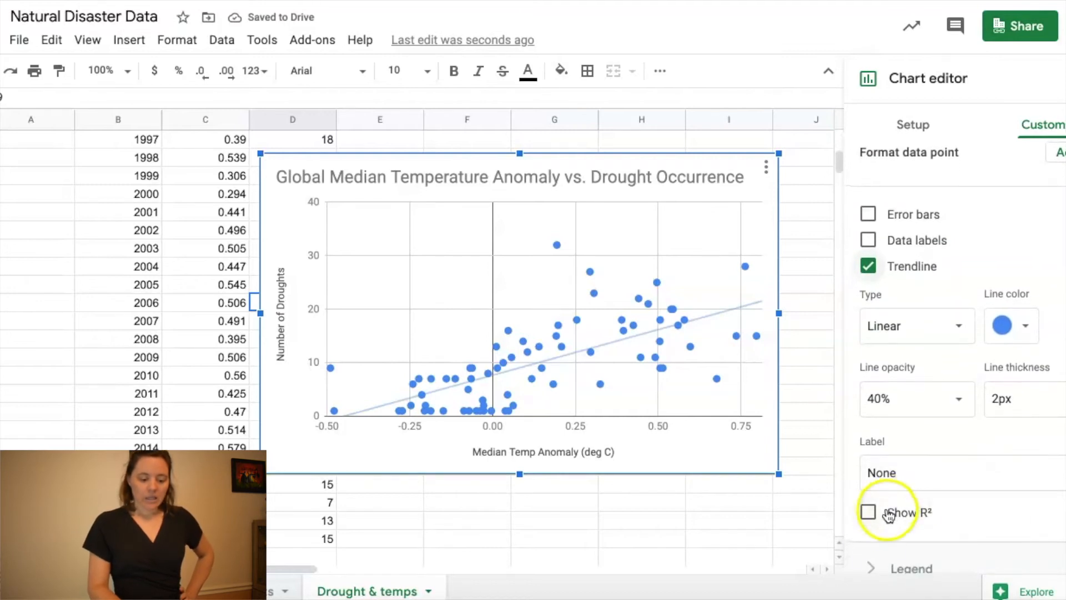